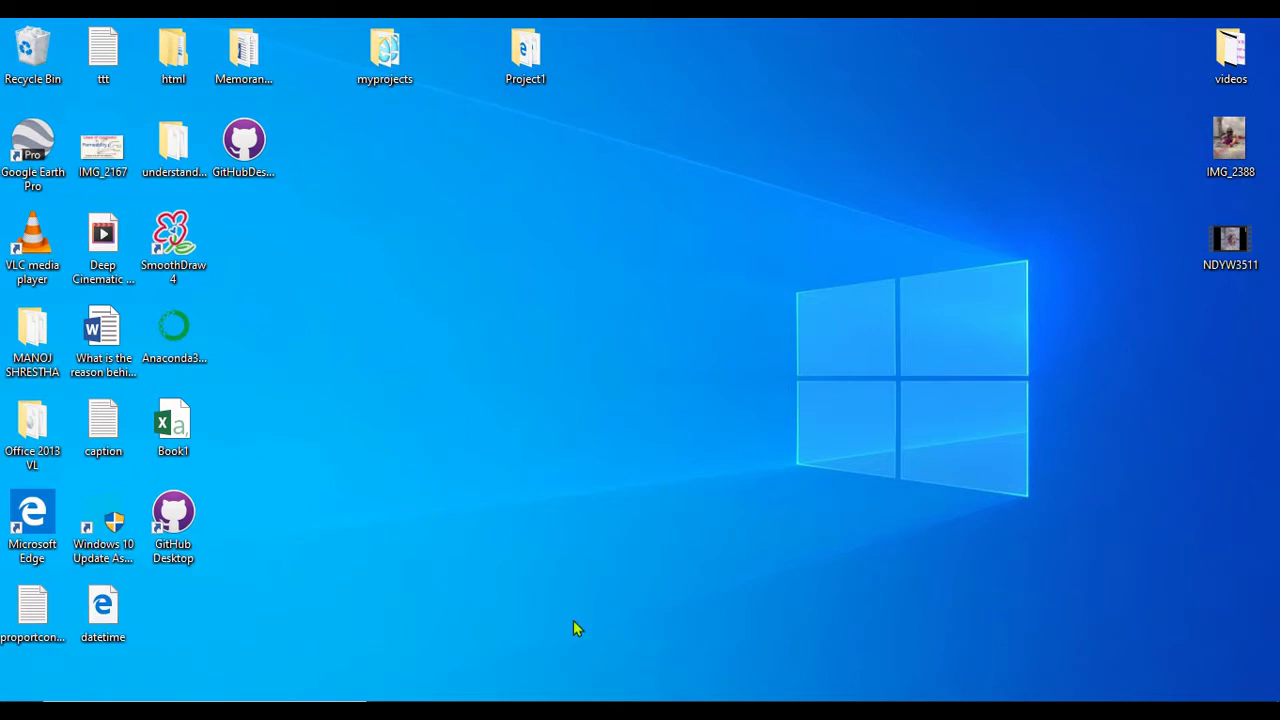
Step: Search Google for 'microsoft teams for windows' in a new Chrome tab
{"action": "left_click", "coordinate": [651, 690]}
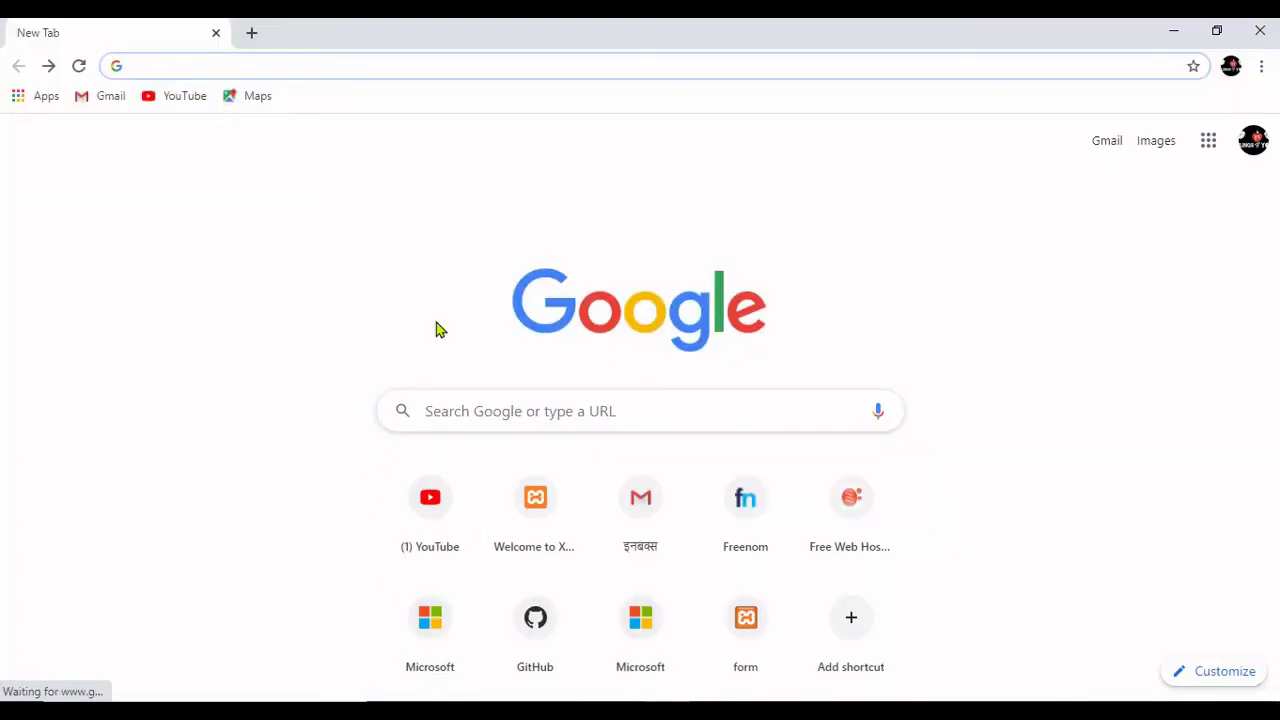
{"action": "left_click", "coordinate": [589, 410]}
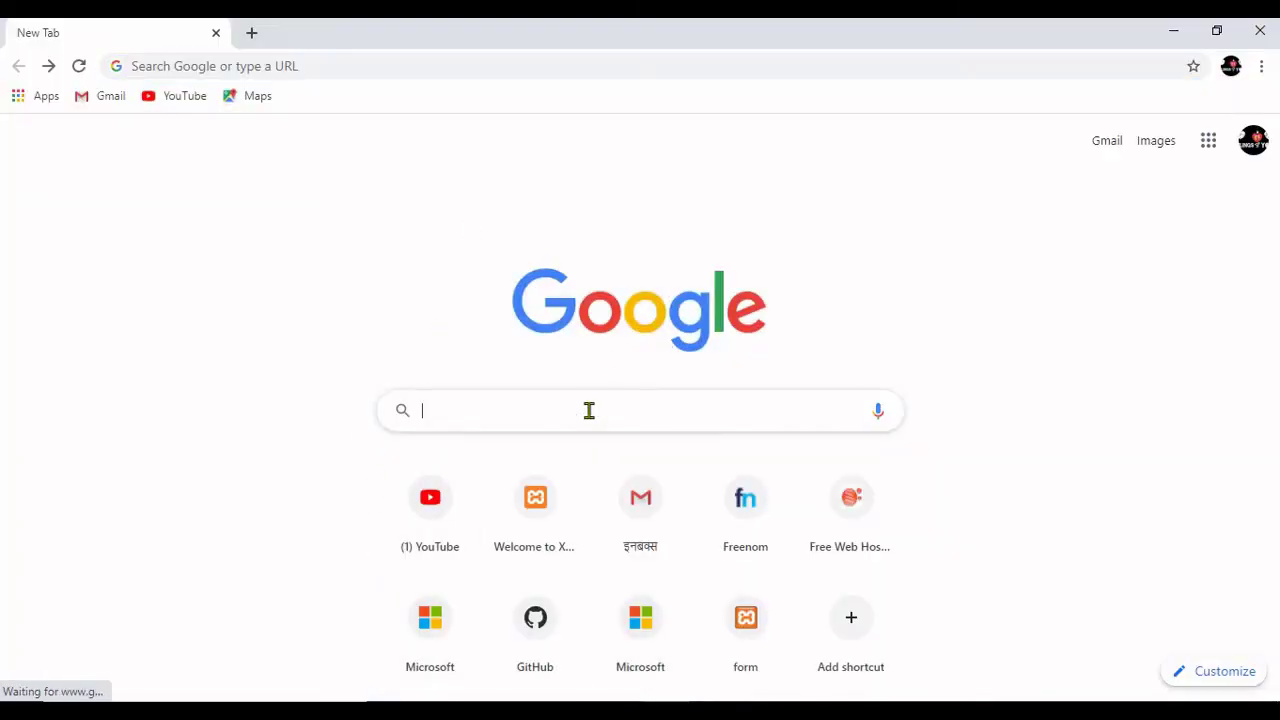
{"action": "type", "text": "mi"}
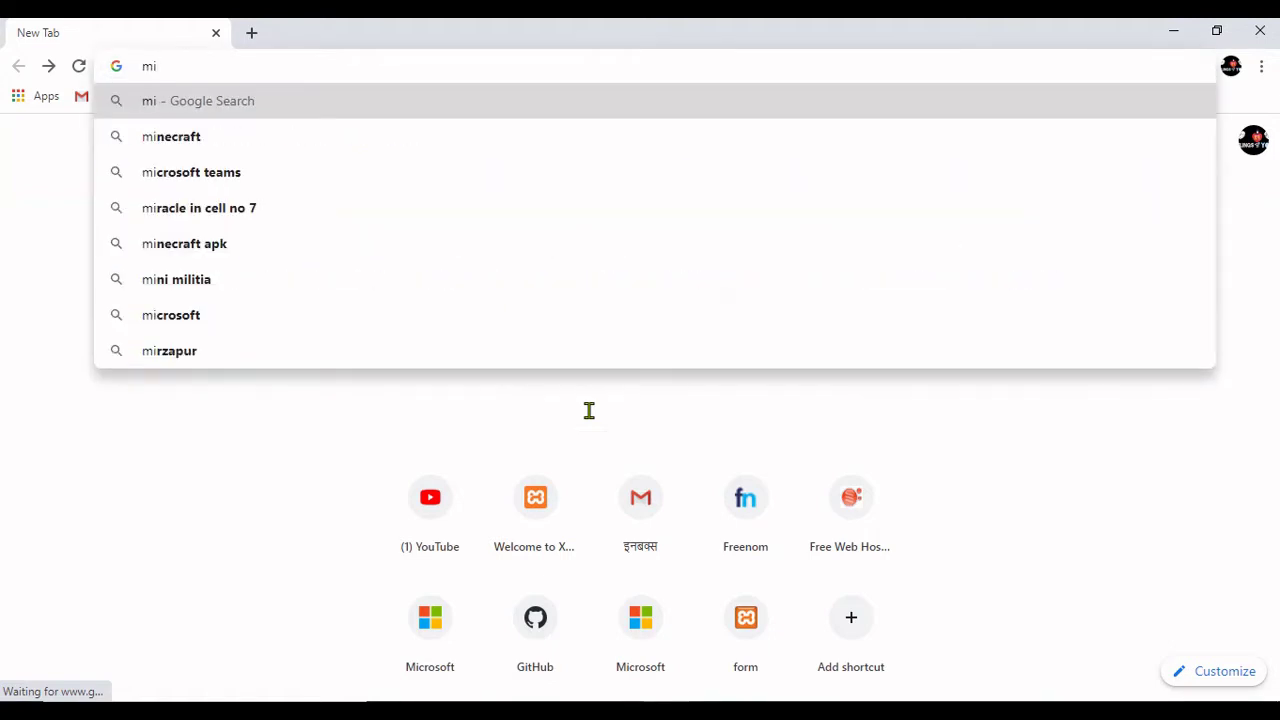
{"action": "key", "text": "BackSpace"}
{"action": "key", "text": "BackSpace"}
{"action": "type", "text": "mic"}
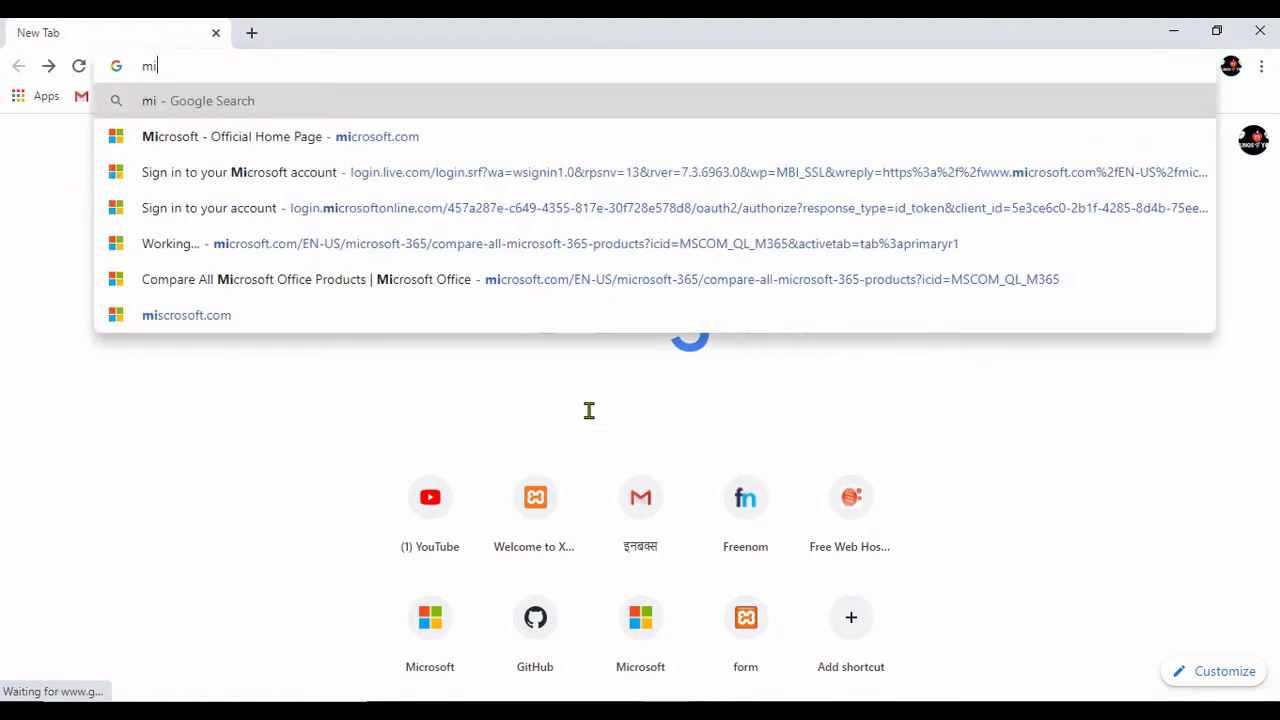
{"action": "type", "text": "ro"}
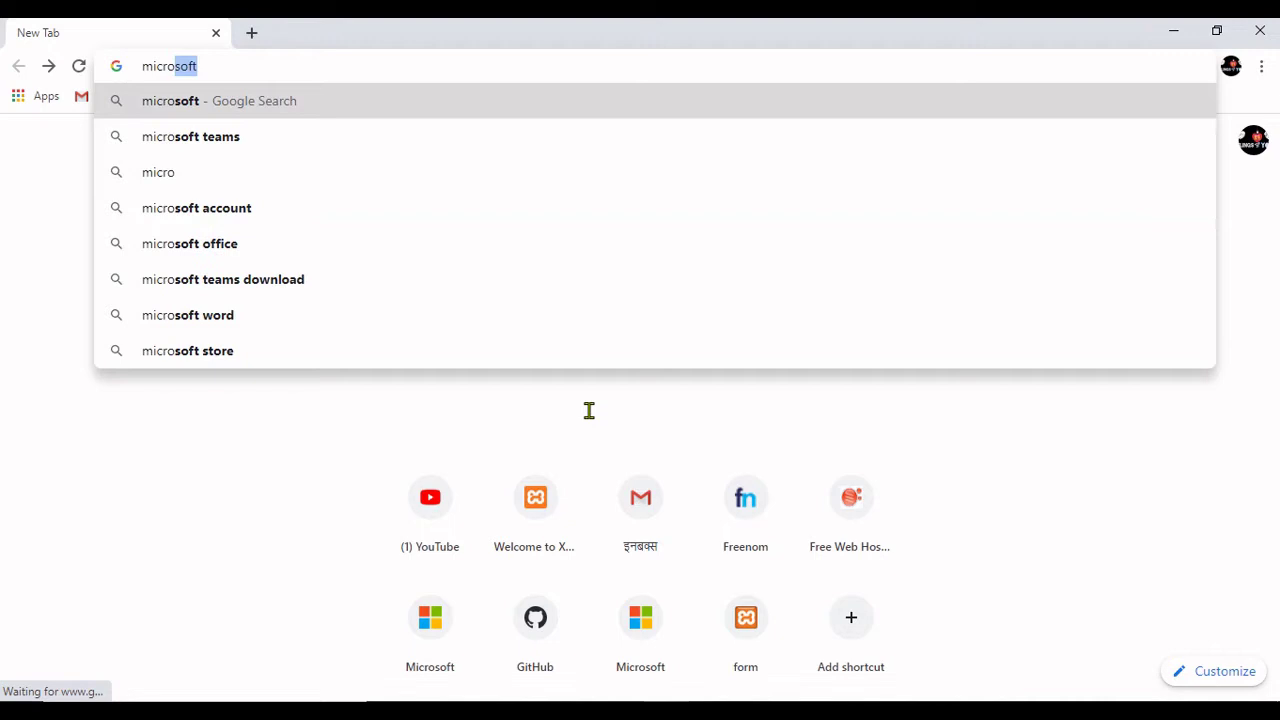
{"action": "type", "text": "soft team"}
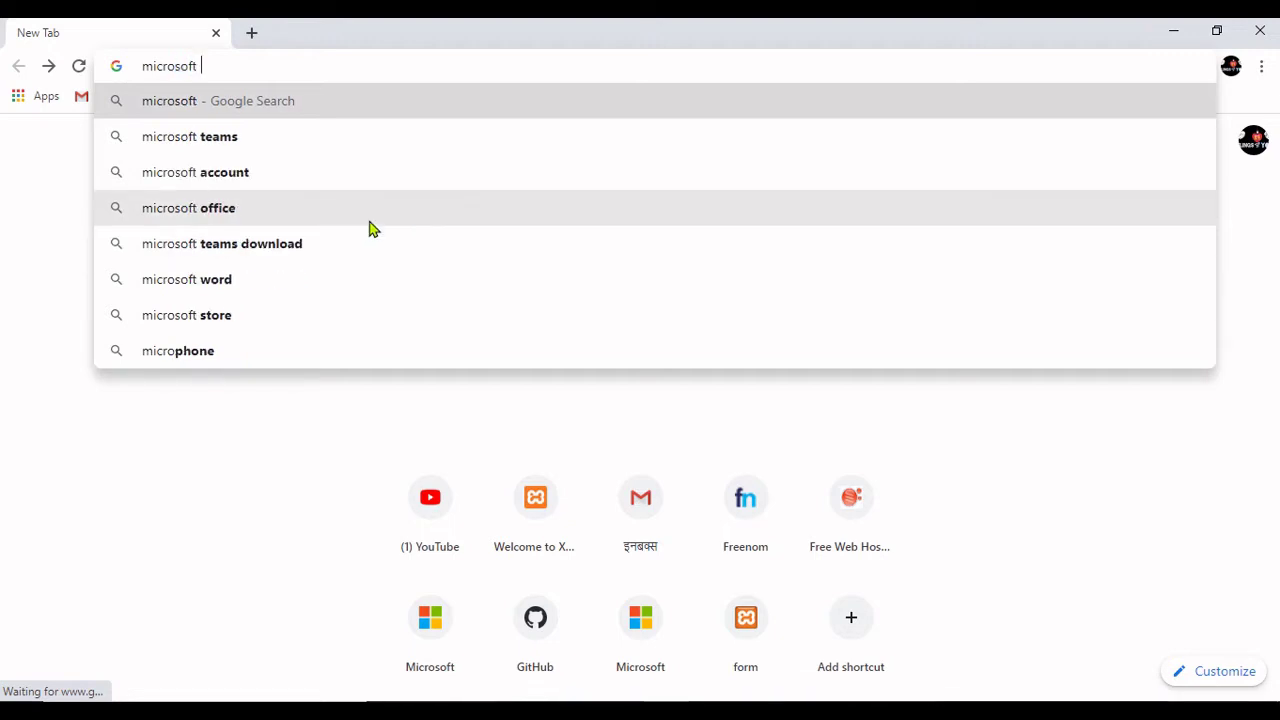
{"action": "type", "text": "s for win"}
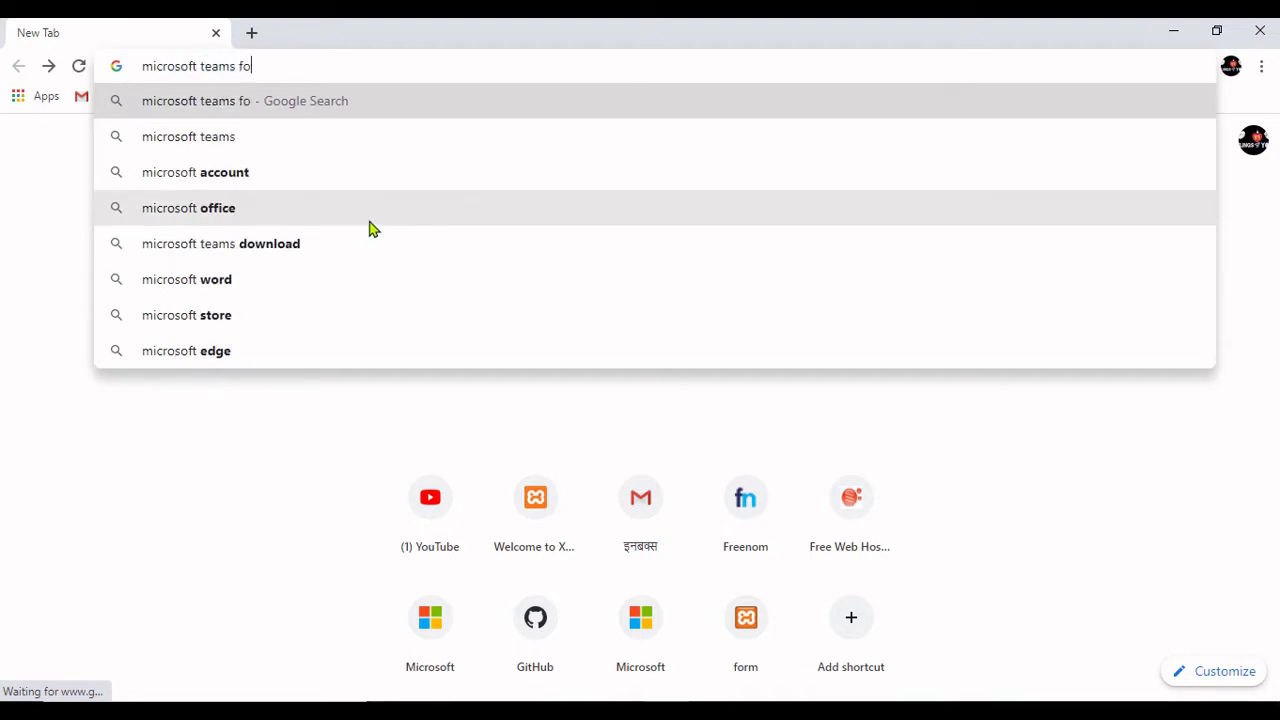
{"action": "type", "text": "dows"}
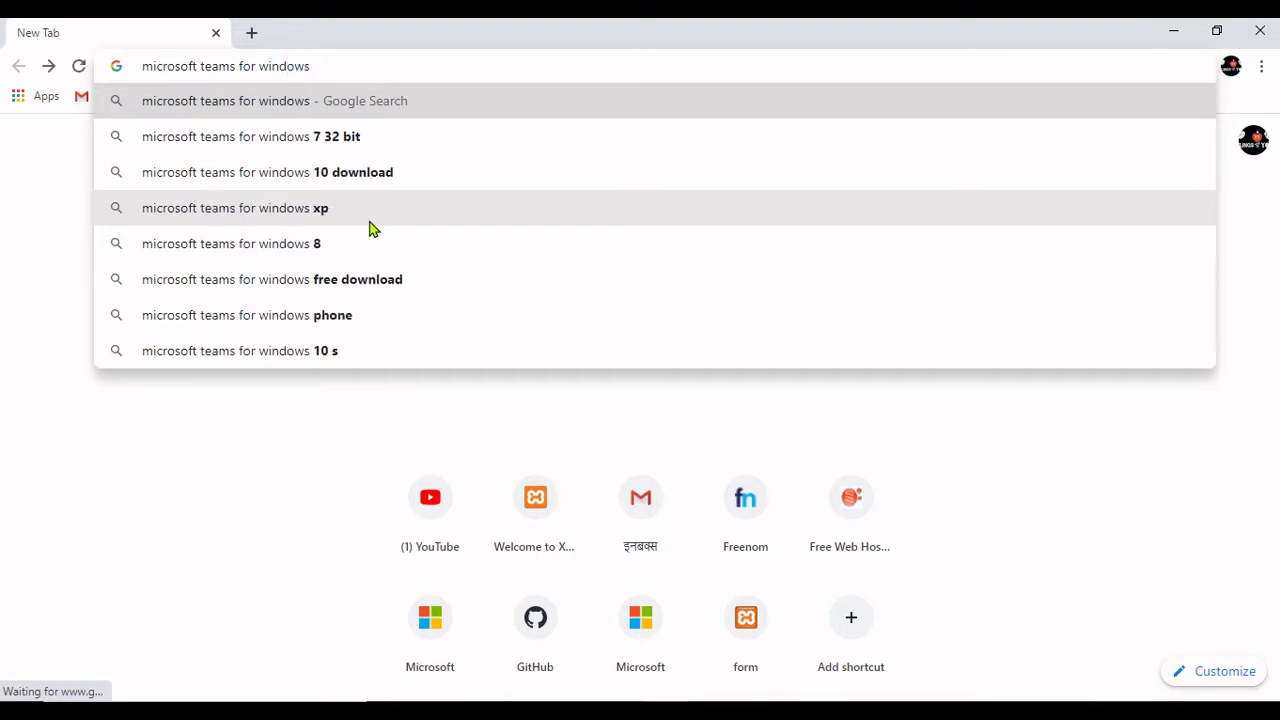
Step: Open the Microsoft Teams page from the 'windows 10 download' suggestion and dismiss the region prompt
{"action": "left_click", "coordinate": [318, 176]}
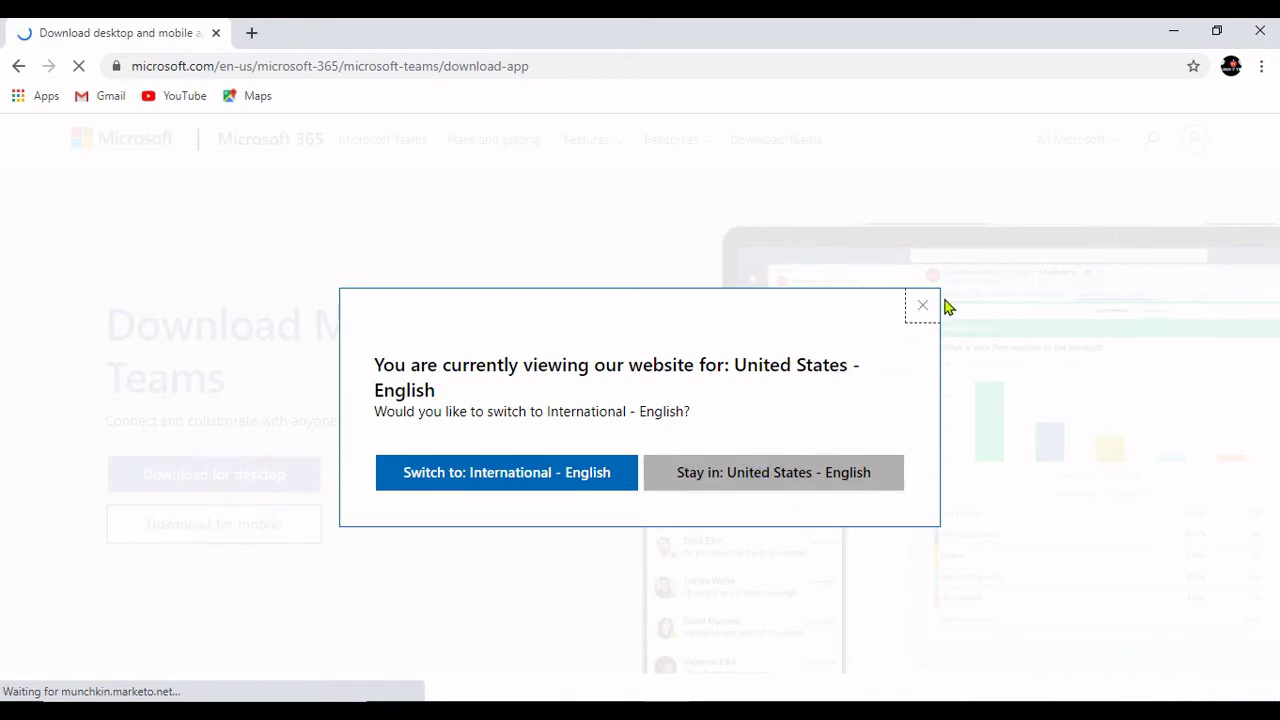
{"action": "left_click", "coordinate": [919, 309]}
{"action": "scroll", "coordinate": [697, 300], "scroll_direction": "down", "scroll_amount": 2}
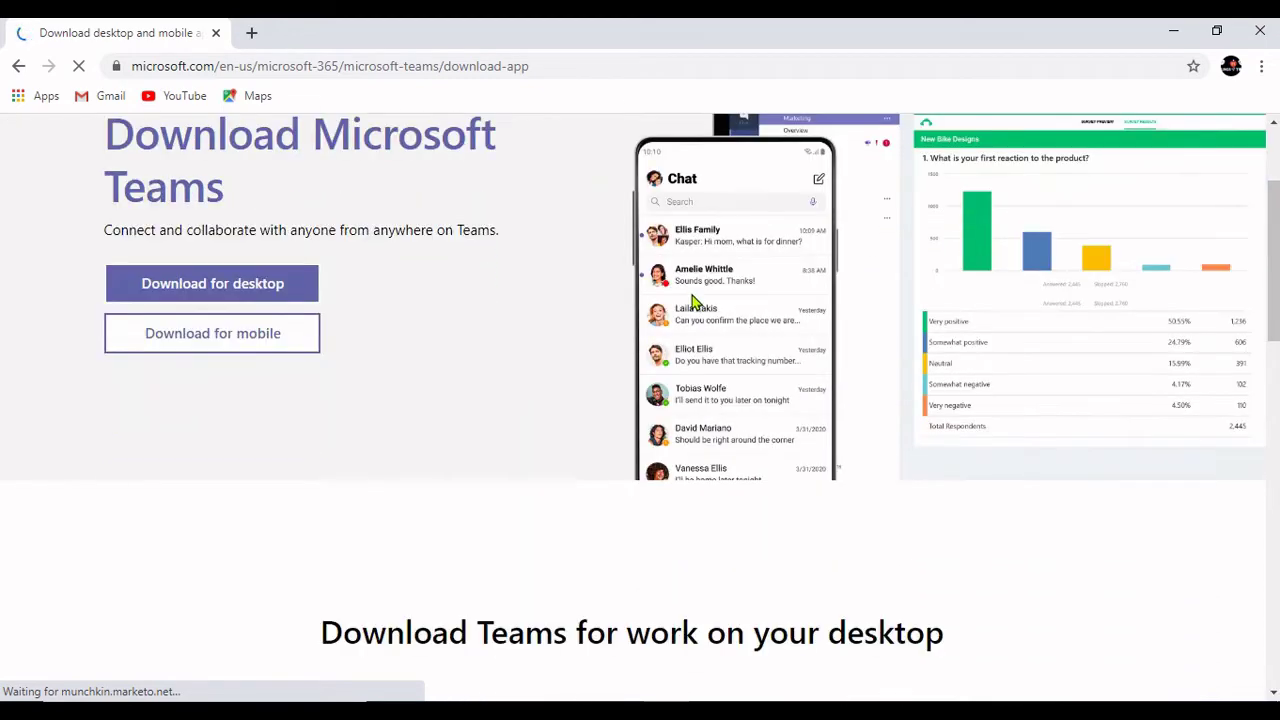
{"action": "scroll", "coordinate": [697, 300], "scroll_direction": "up", "scroll_amount": 2}
{"action": "scroll", "coordinate": [697, 300], "scroll_direction": "down", "scroll_amount": 4}
{"action": "scroll", "coordinate": [697, 303], "scroll_direction": "down", "scroll_amount": 1}
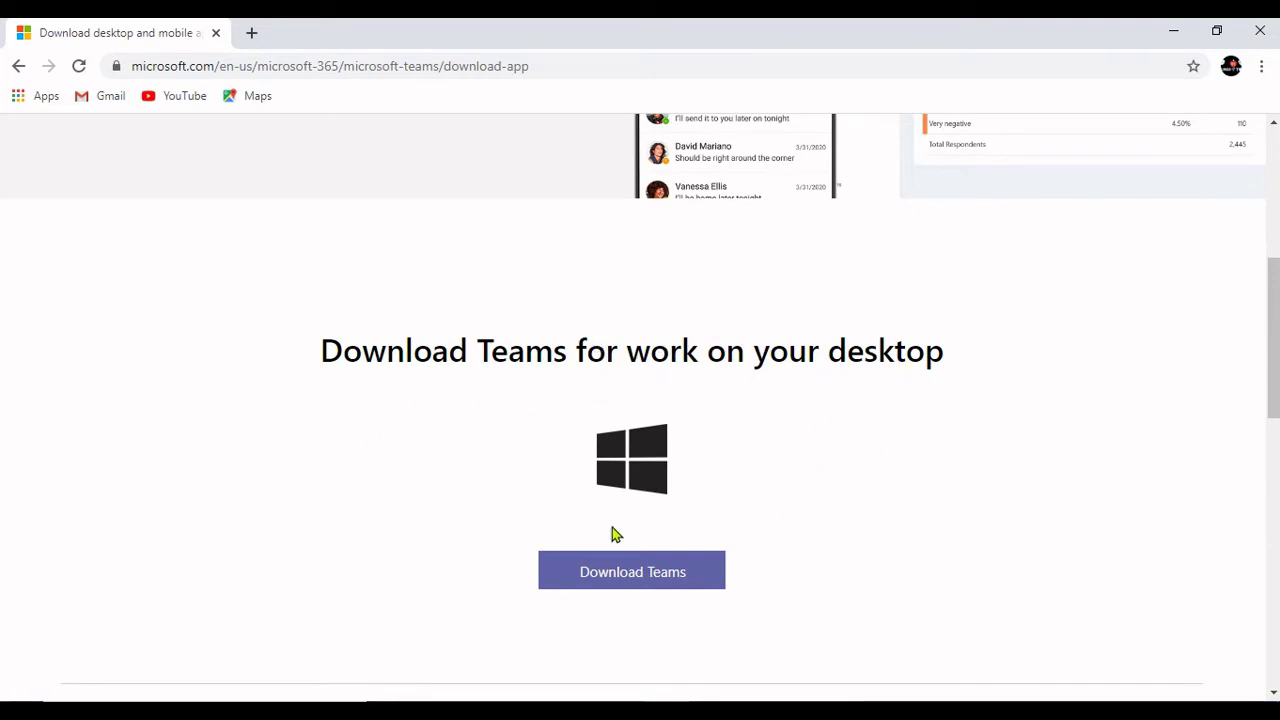
{"action": "scroll", "coordinate": [580, 526], "scroll_direction": "up", "scroll_amount": 5}
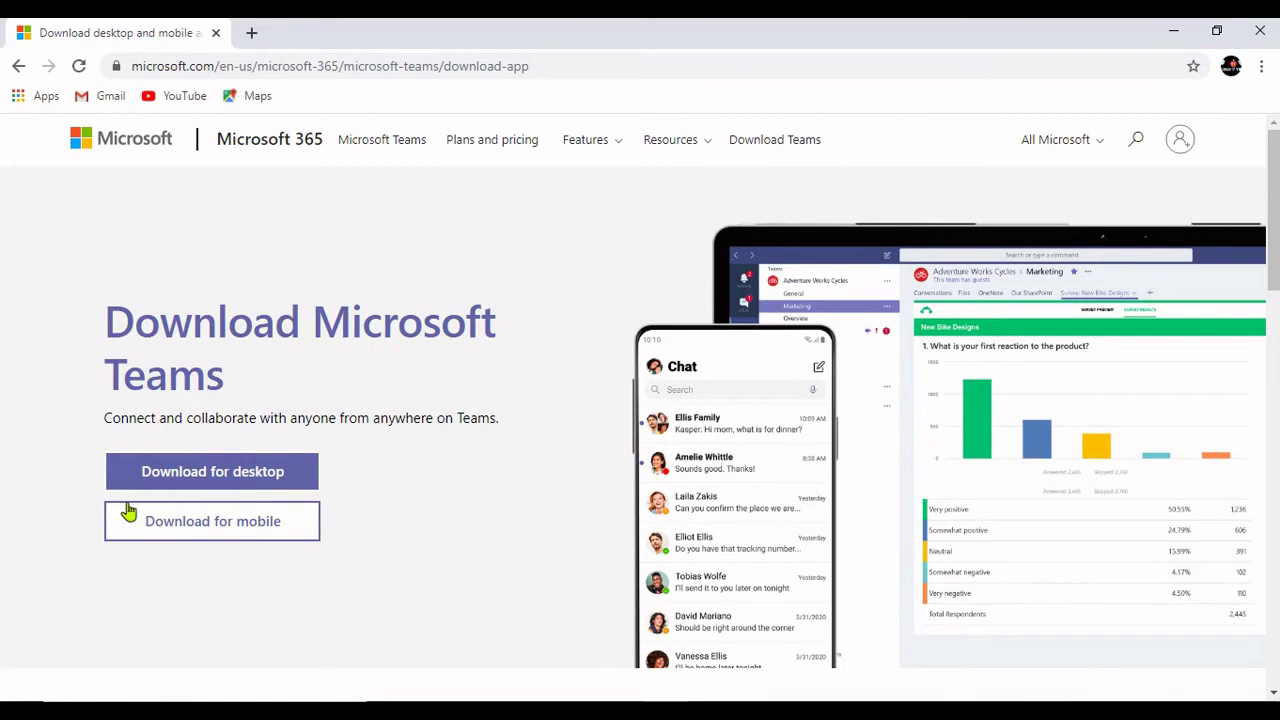
{"action": "scroll", "coordinate": [443, 471], "scroll_direction": "down", "scroll_amount": 5}
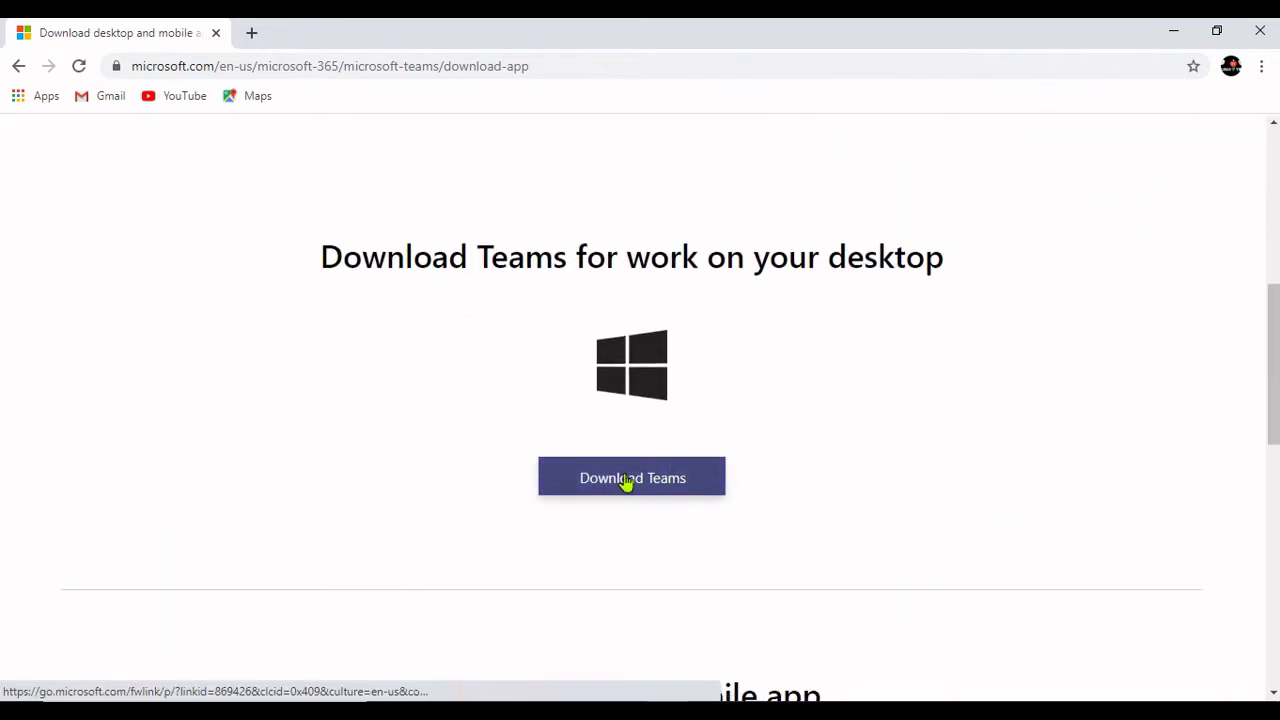
Step: Start downloading the Teams desktop installer for Windows (Teams_windows_x64.exe)
{"action": "key", "text": "ctrl+minus"}
{"action": "key", "text": "ctrl+minus"}
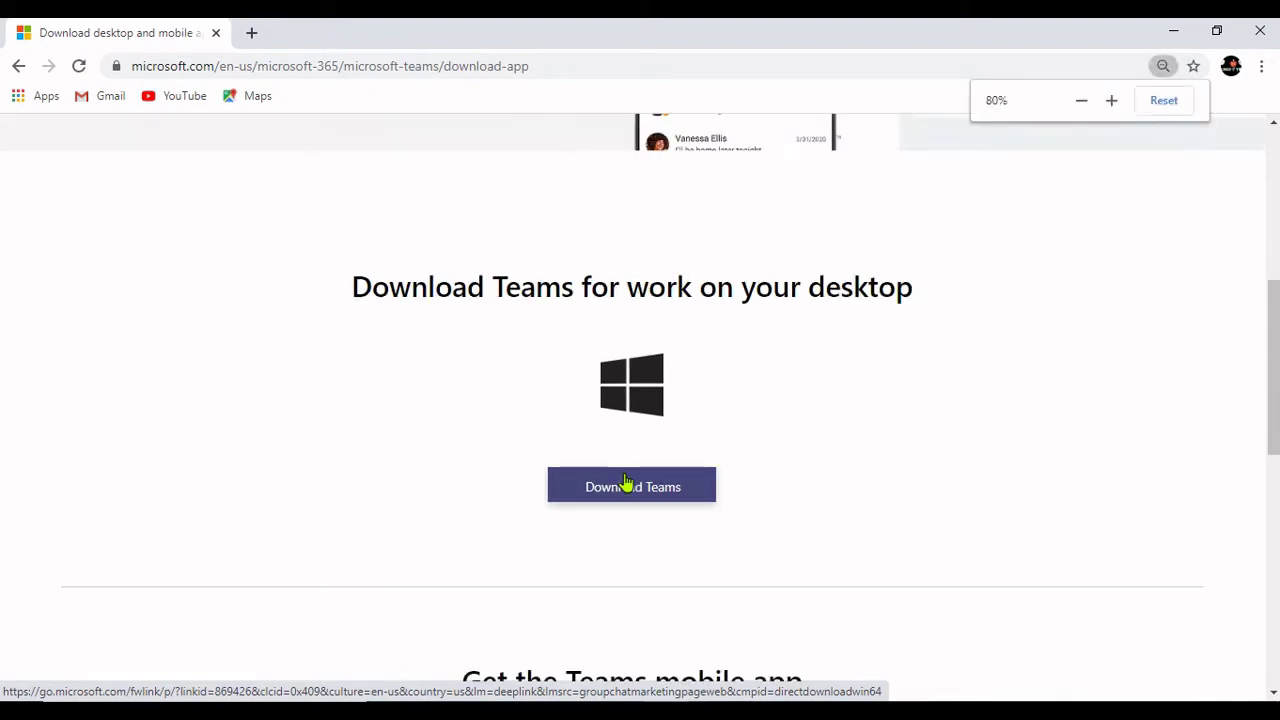
{"action": "key", "text": "ctrl+plus"}
{"action": "key", "text": "ctrl+plus"}
{"action": "key", "text": "ctrl+plus"}
{"action": "key", "text": "ctrl+plus"}
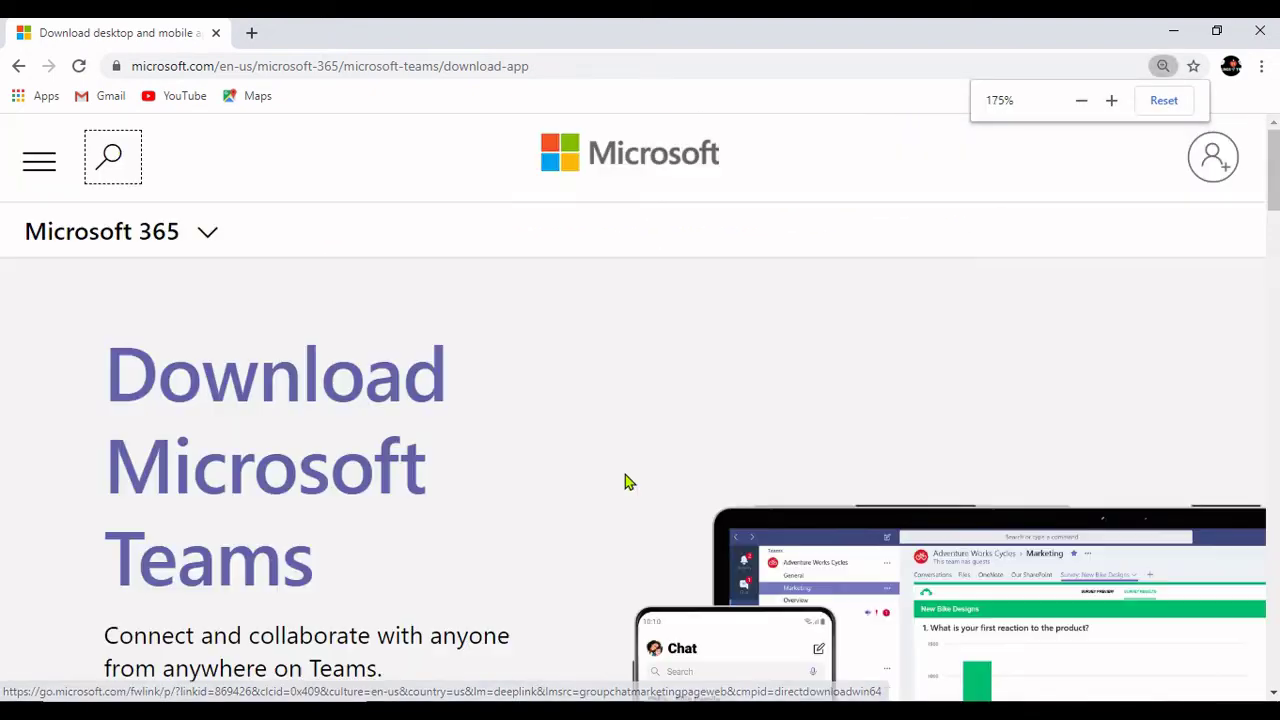
{"action": "scroll", "coordinate": [624, 483], "scroll_direction": "down", "scroll_amount": 5}
{"action": "scroll", "coordinate": [624, 483], "scroll_direction": "down", "scroll_amount": 4}
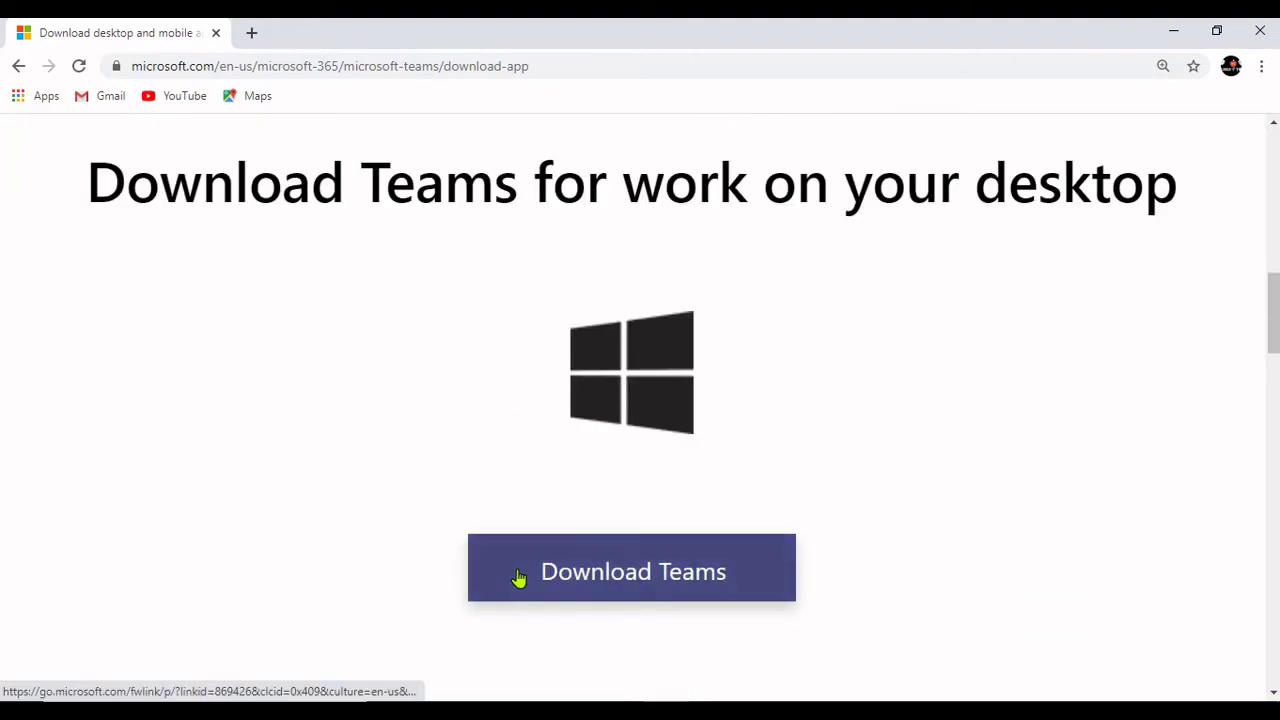
{"action": "scroll", "coordinate": [520, 578], "scroll_direction": "down", "scroll_amount": 8}
{"action": "scroll", "coordinate": [518, 580], "scroll_direction": "up", "scroll_amount": 2}
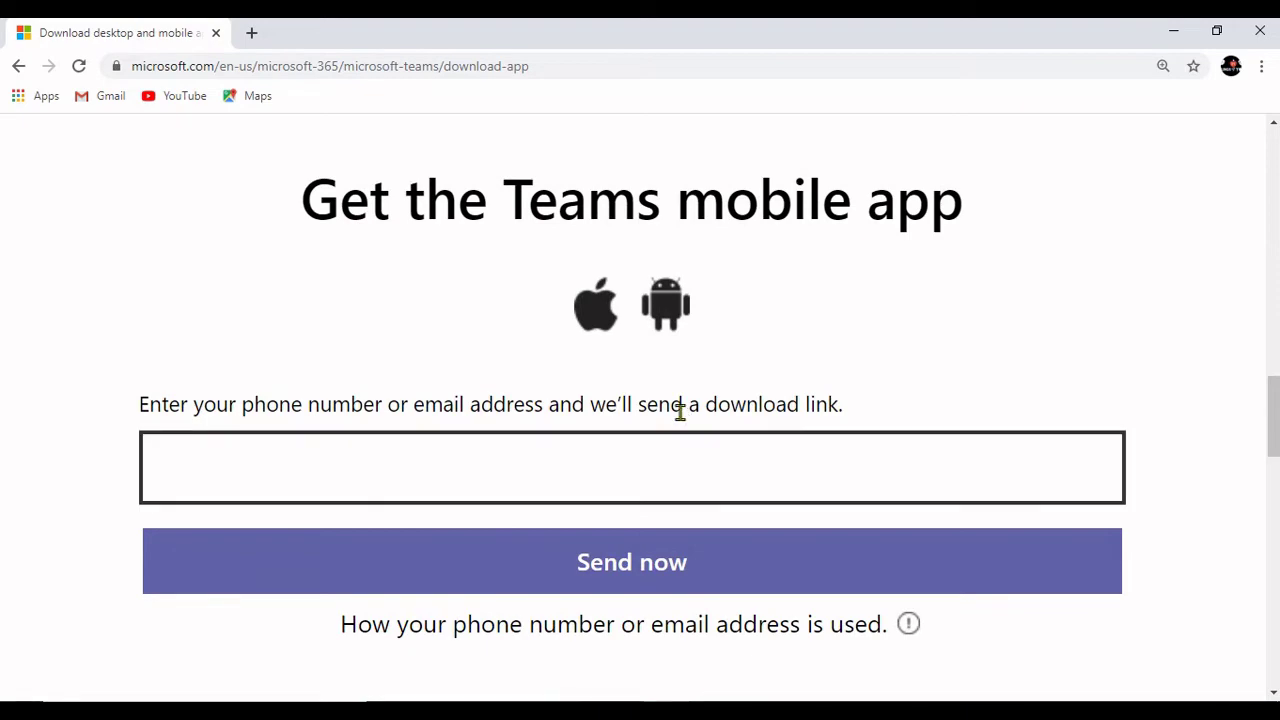
{"action": "scroll", "coordinate": [681, 410], "scroll_direction": "down", "scroll_amount": 6}
{"action": "scroll", "coordinate": [680, 412], "scroll_direction": "down", "scroll_amount": 3}
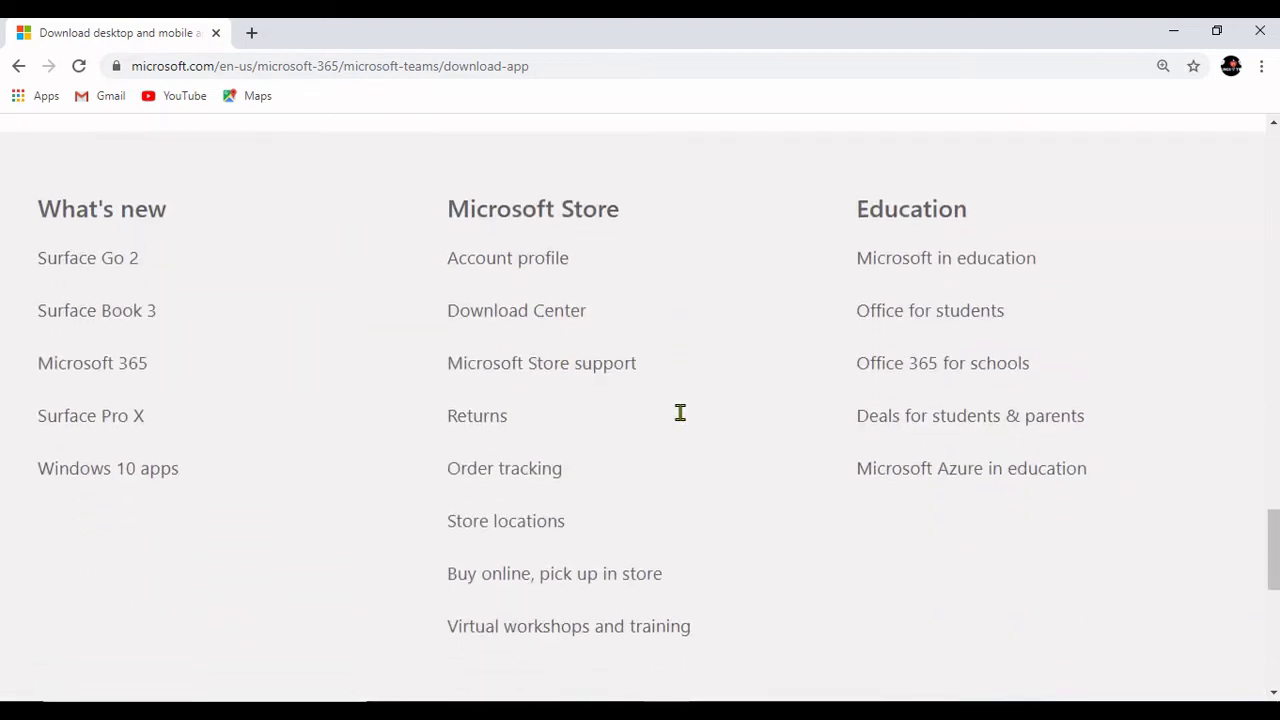
{"action": "scroll", "coordinate": [677, 417], "scroll_direction": "up", "scroll_amount": 6}
{"action": "scroll", "coordinate": [676, 417], "scroll_direction": "up", "scroll_amount": 8}
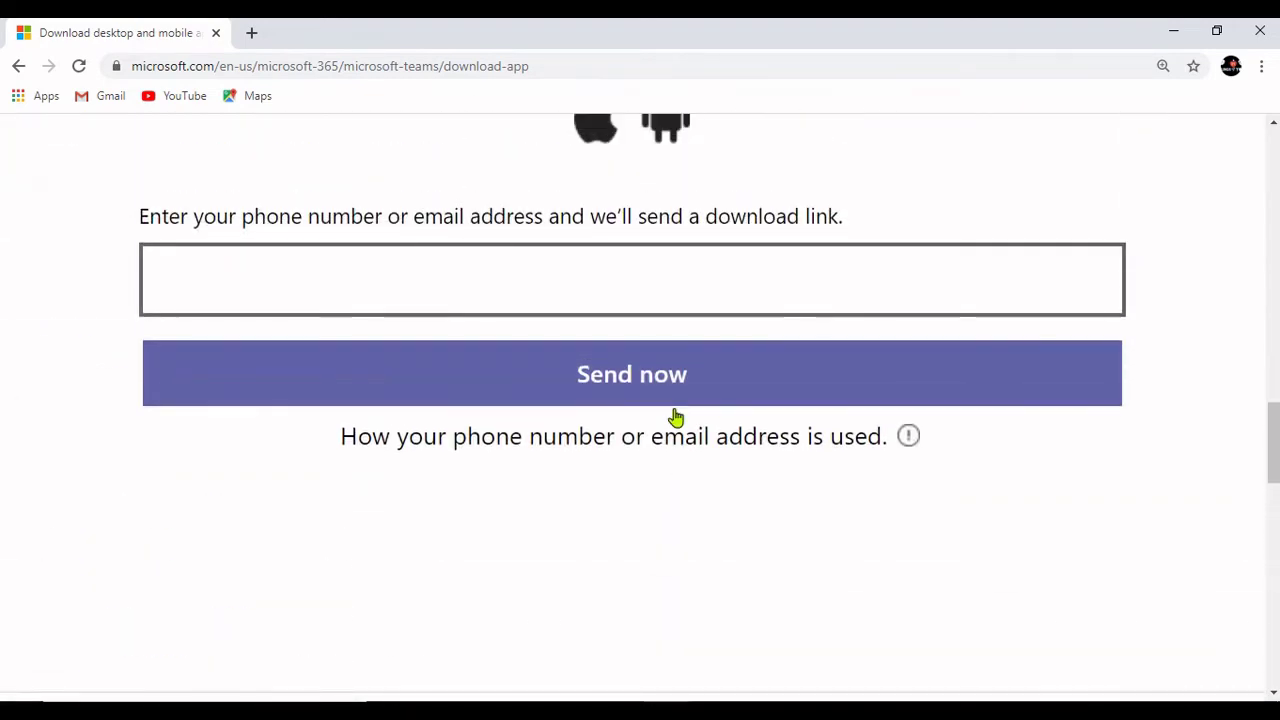
{"action": "scroll", "coordinate": [676, 417], "scroll_direction": "up", "scroll_amount": 2}
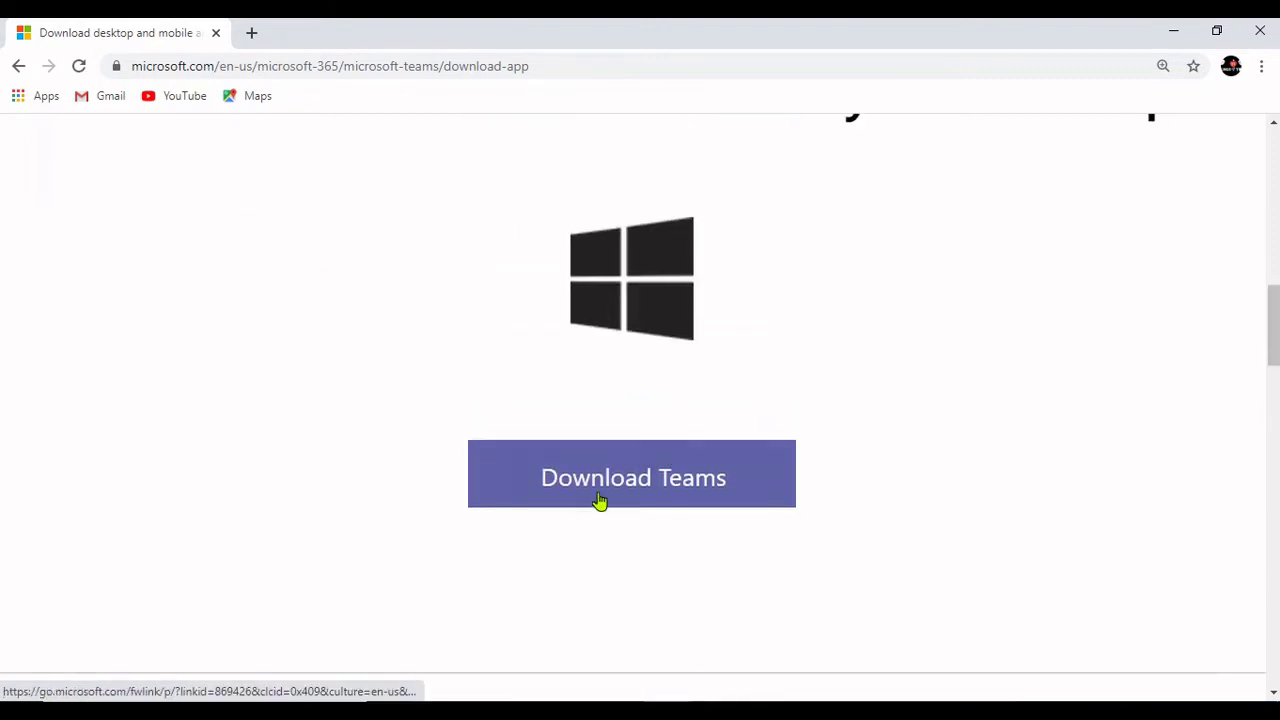
{"action": "left_click", "coordinate": [616, 477]}
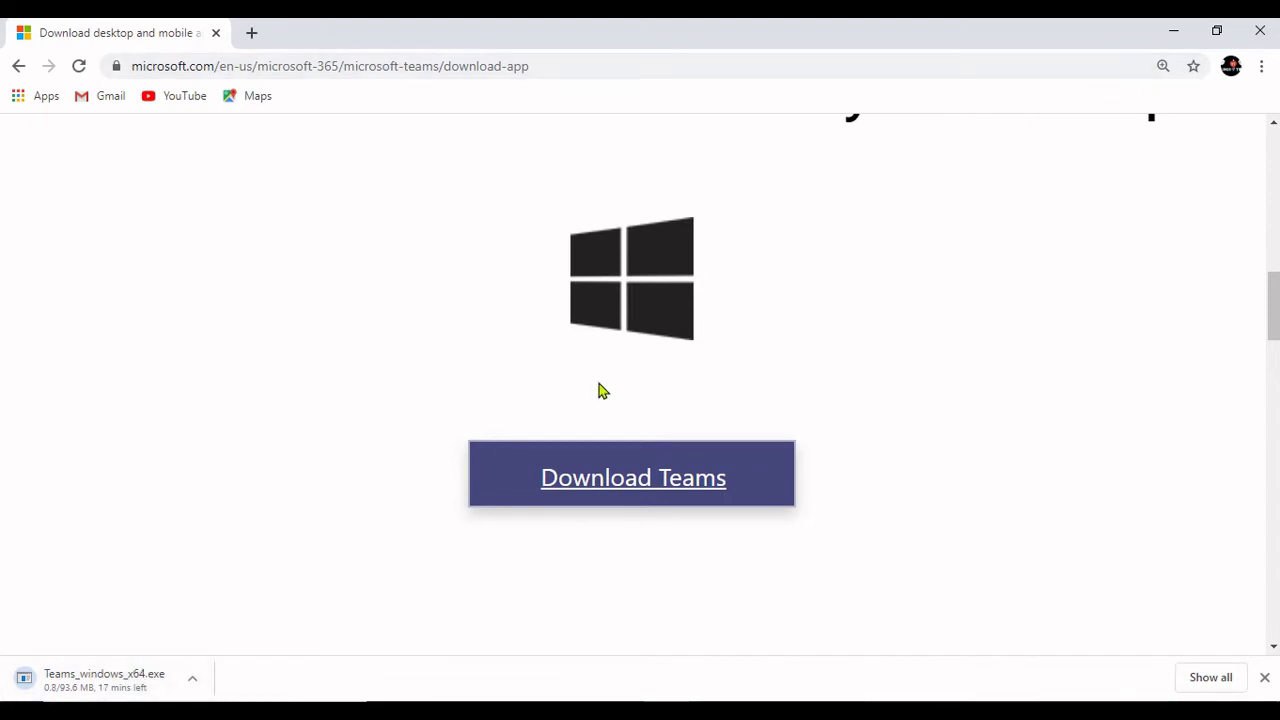
Step: Wait for Teams_windows_x64.exe (93.6 MB) to finish downloading while adjusting the page zoom
{"action": "key", "text": "ctrl+plus"}
{"action": "key", "text": "ctrl+minus"}
{"action": "key", "text": "ctrl+minus"}
{"action": "key", "text": "ctrl+minus"}
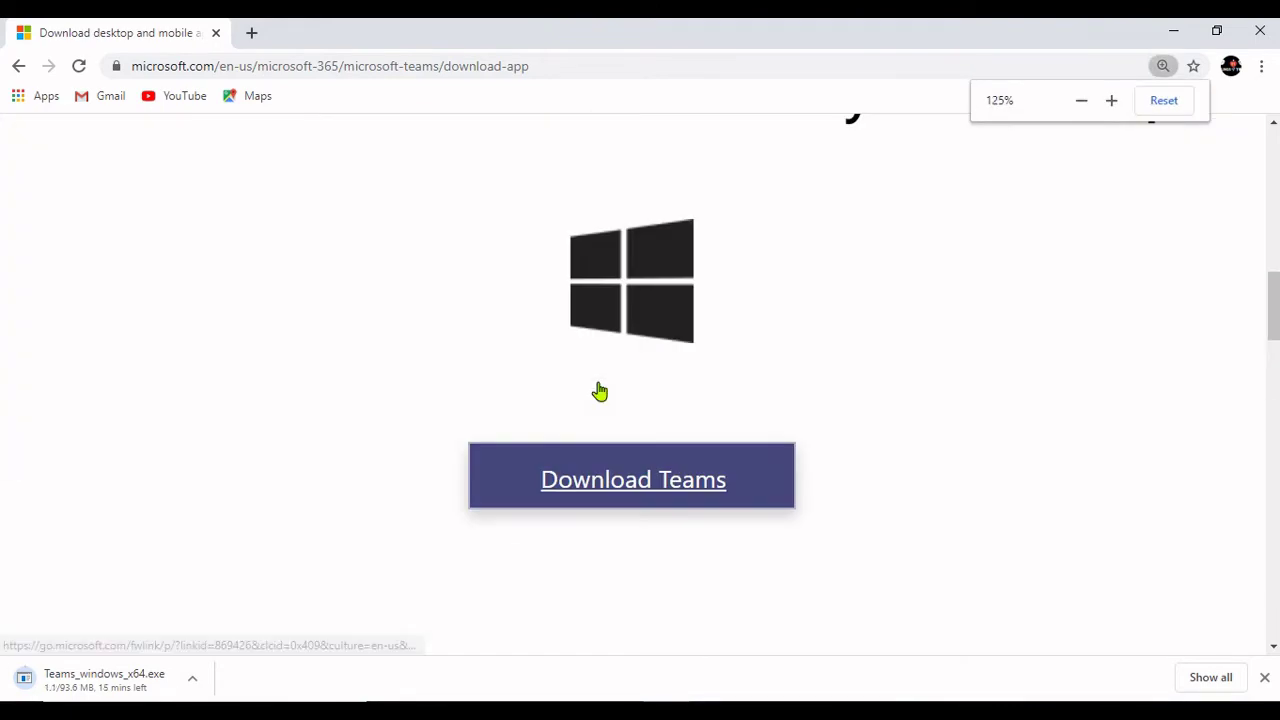
{"action": "key", "text": "ctrl+minus"}
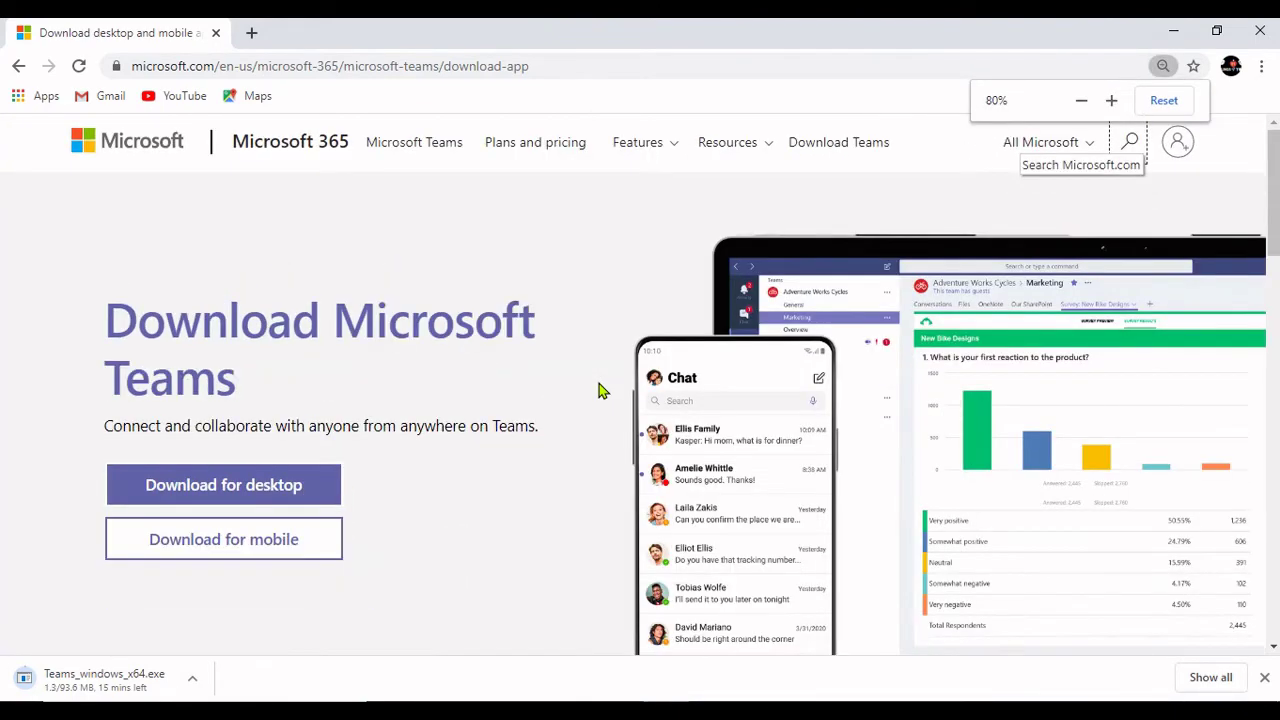
{"action": "key", "text": "ctrl+minus"}
{"action": "scroll", "coordinate": [592, 375], "scroll_direction": "down", "scroll_amount": 1}
{"action": "scroll", "coordinate": [592, 375], "scroll_direction": "down", "scroll_amount": 6}
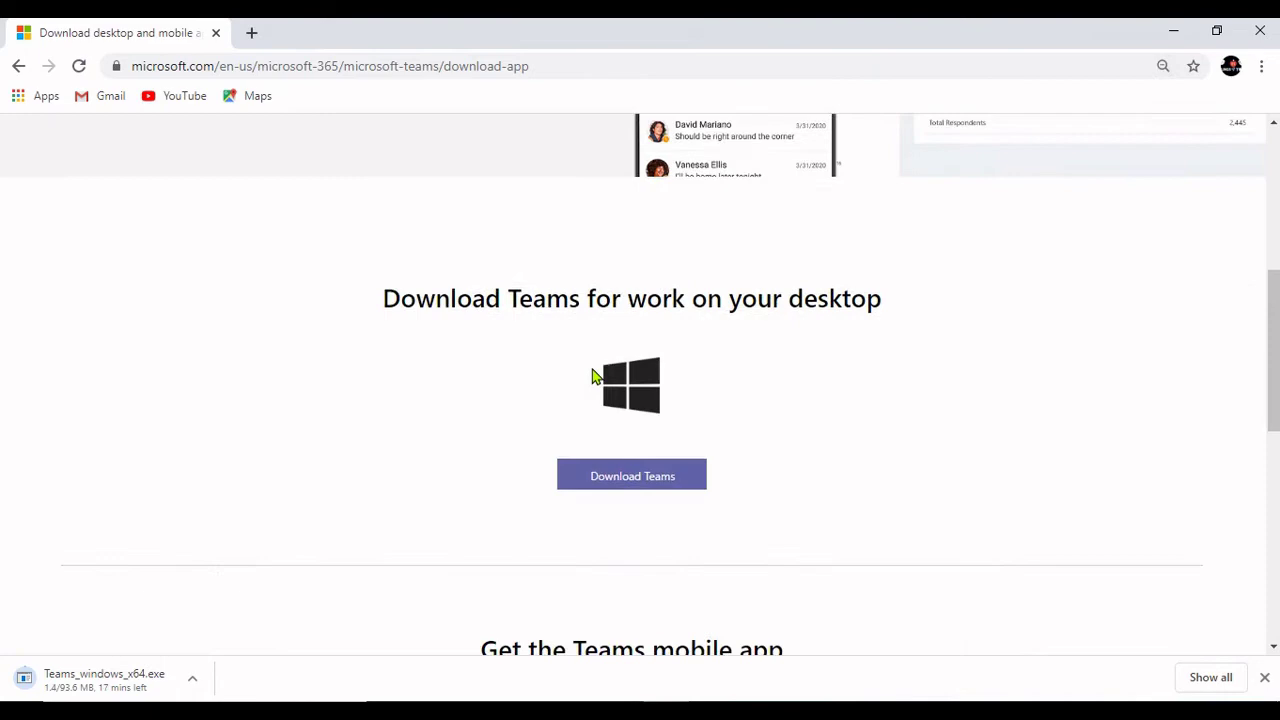
{"action": "scroll", "coordinate": [592, 369], "scroll_direction": "up", "scroll_amount": 2}
{"action": "scroll", "coordinate": [592, 369], "scroll_direction": "up", "scroll_amount": 10}
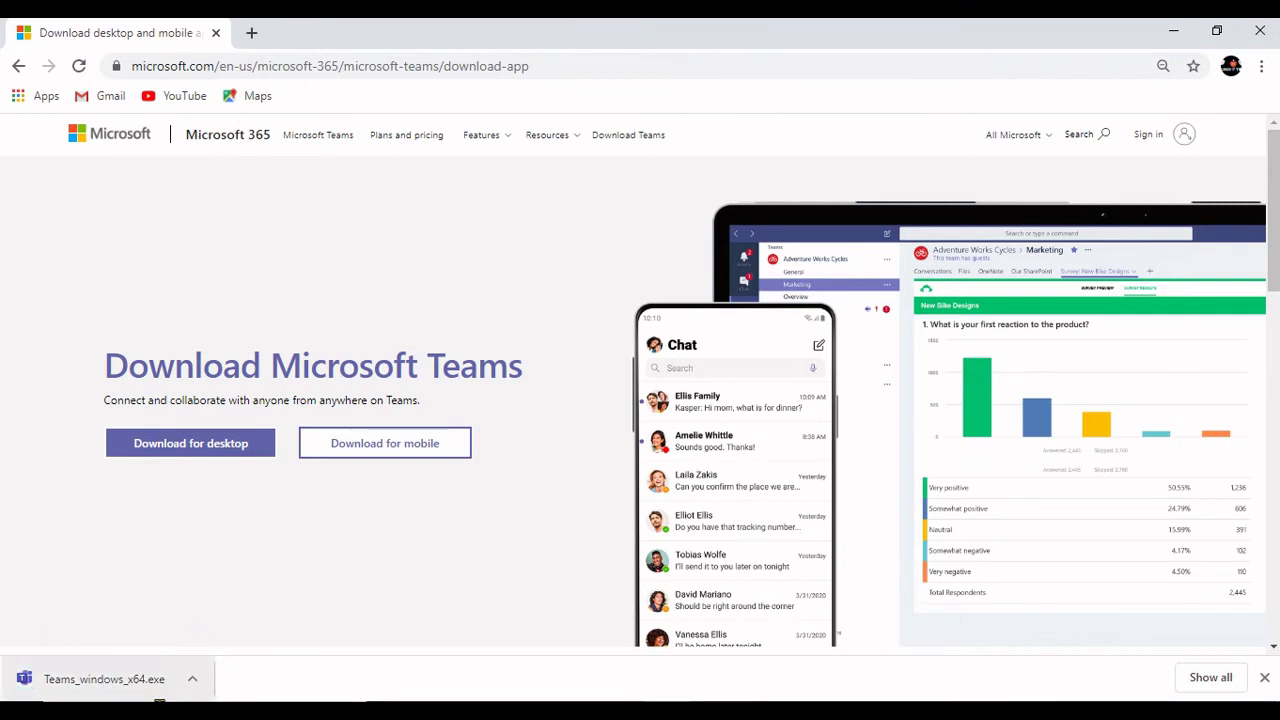
Step: Run the Teams_windows_x64 installer from the Downloads folder in File Explorer
{"action": "left_click", "coordinate": [1175, 36]}
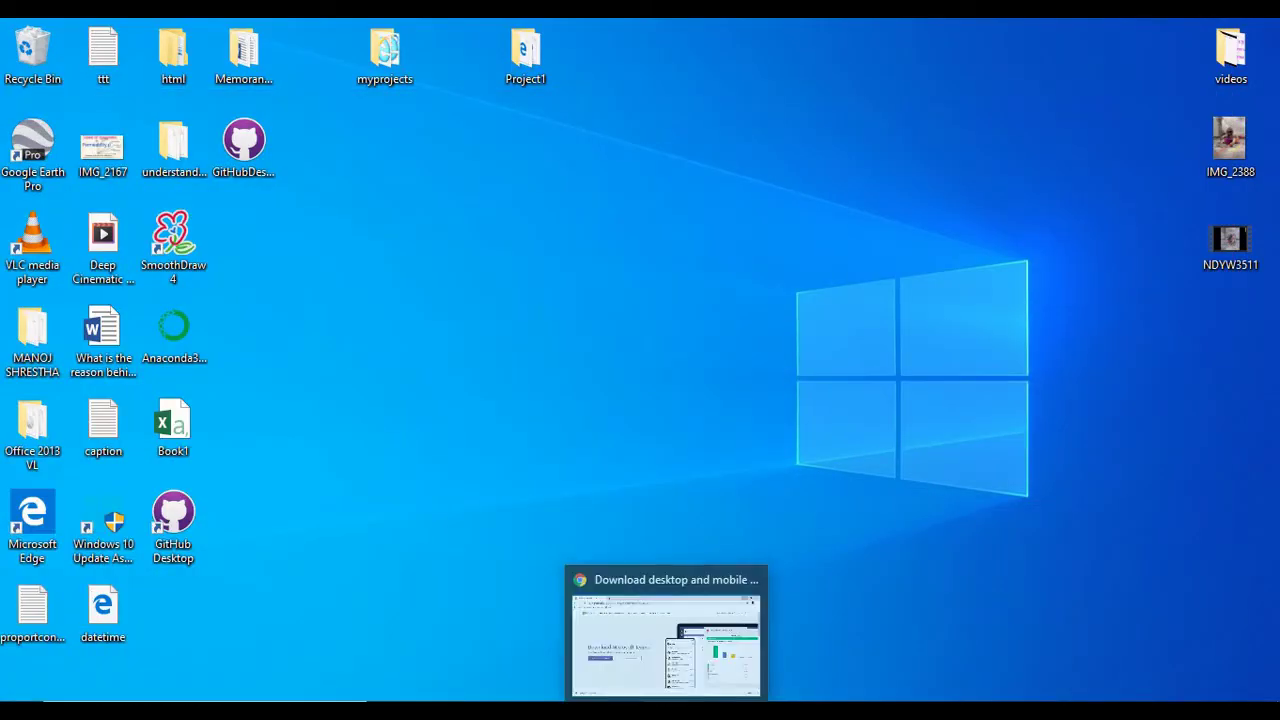
{"action": "left_click", "coordinate": [526, 508]}
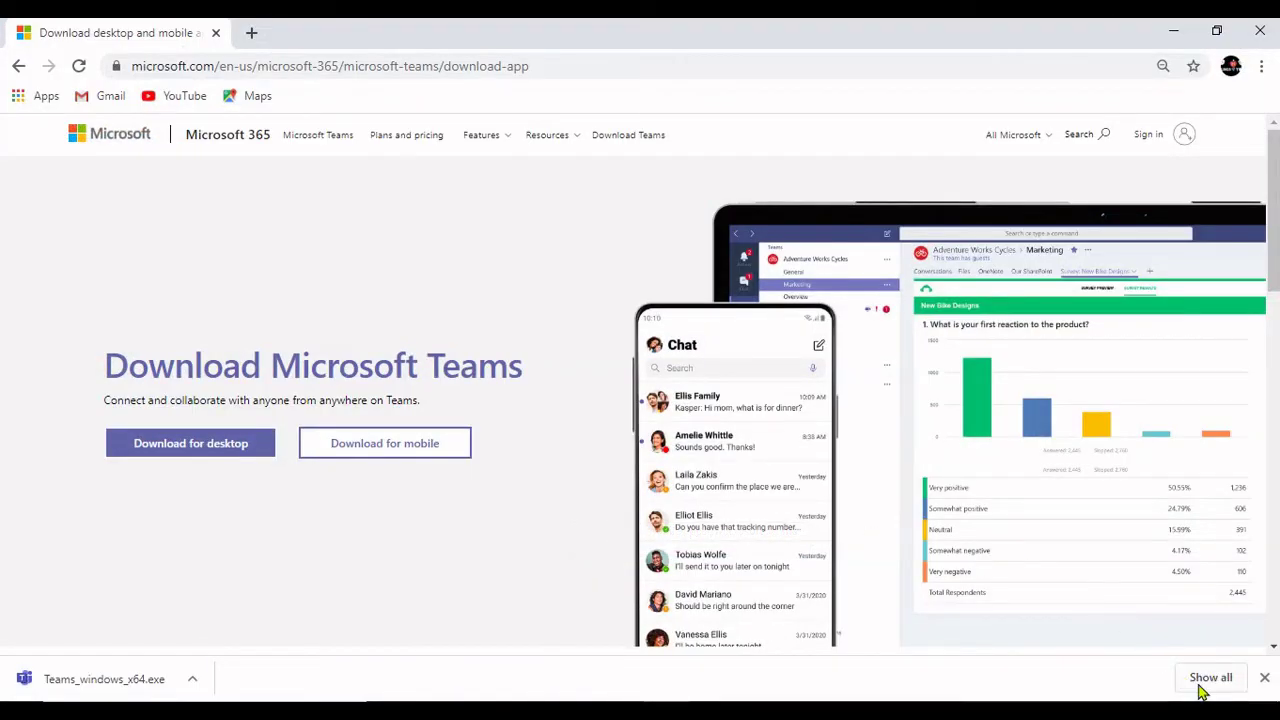
{"action": "left_click", "coordinate": [1173, 33]}
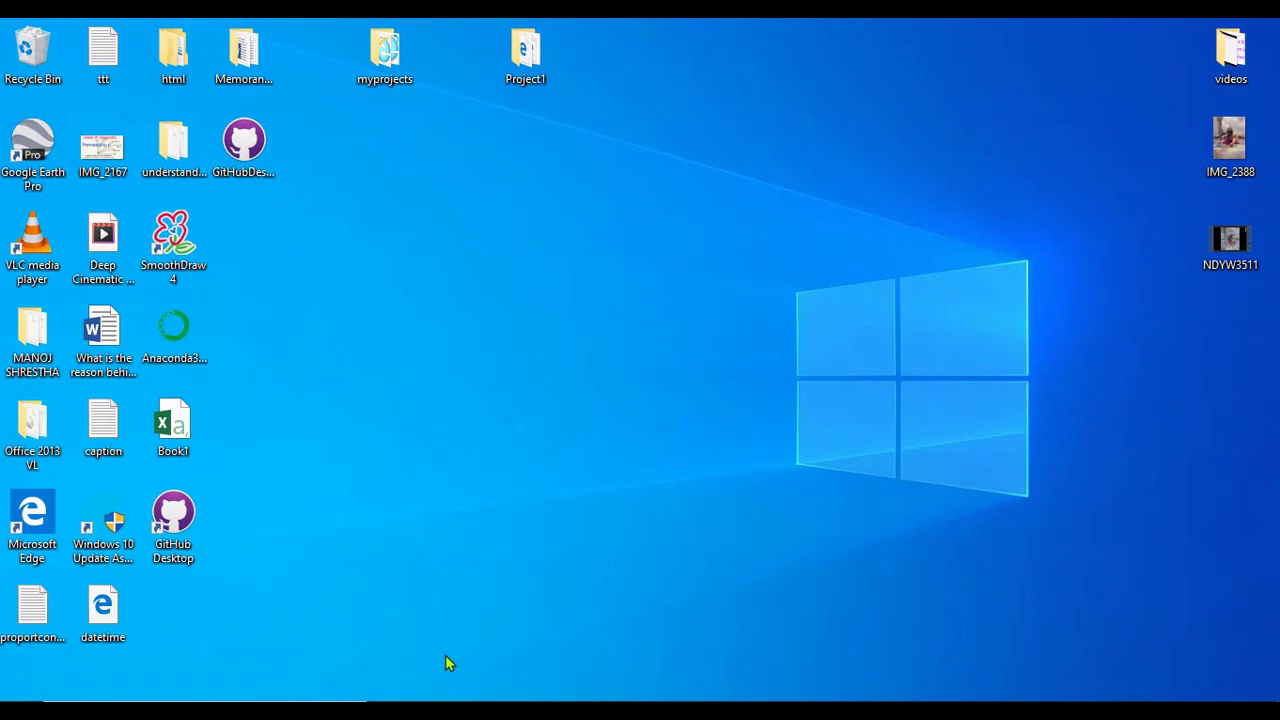
{"action": "key", "text": "super+e"}
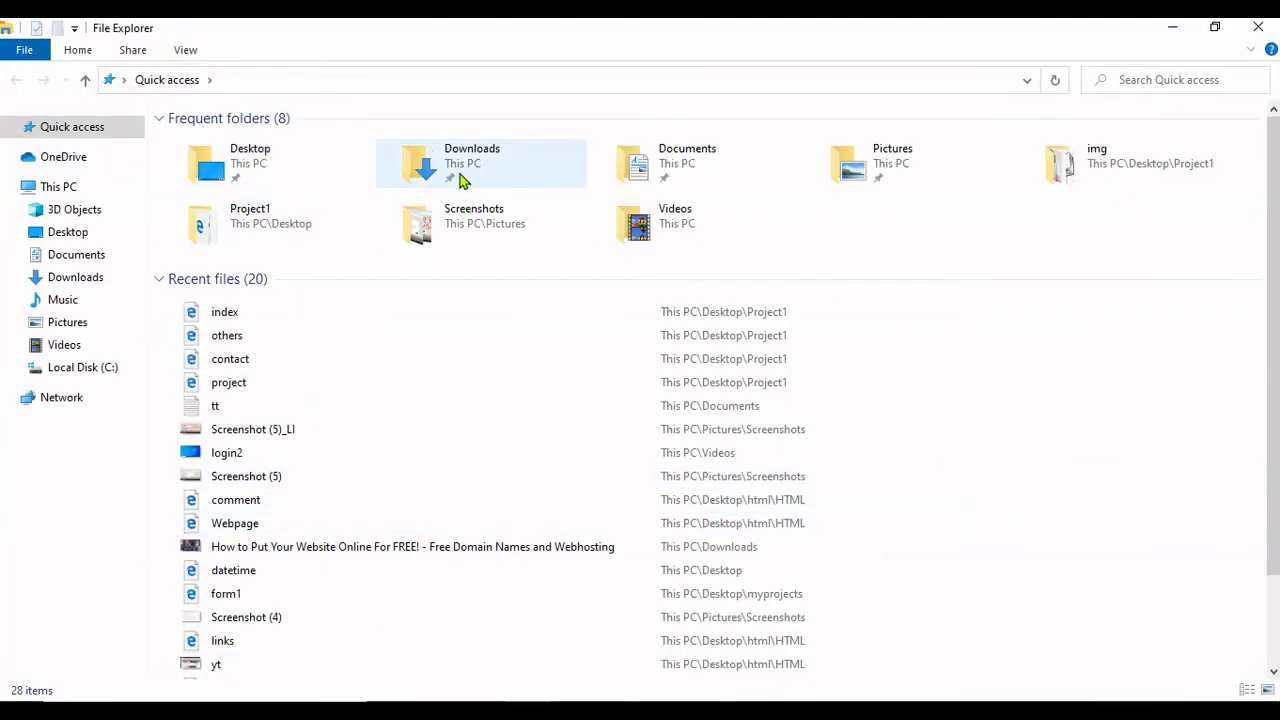
{"action": "double_click", "coordinate": [440, 160]}
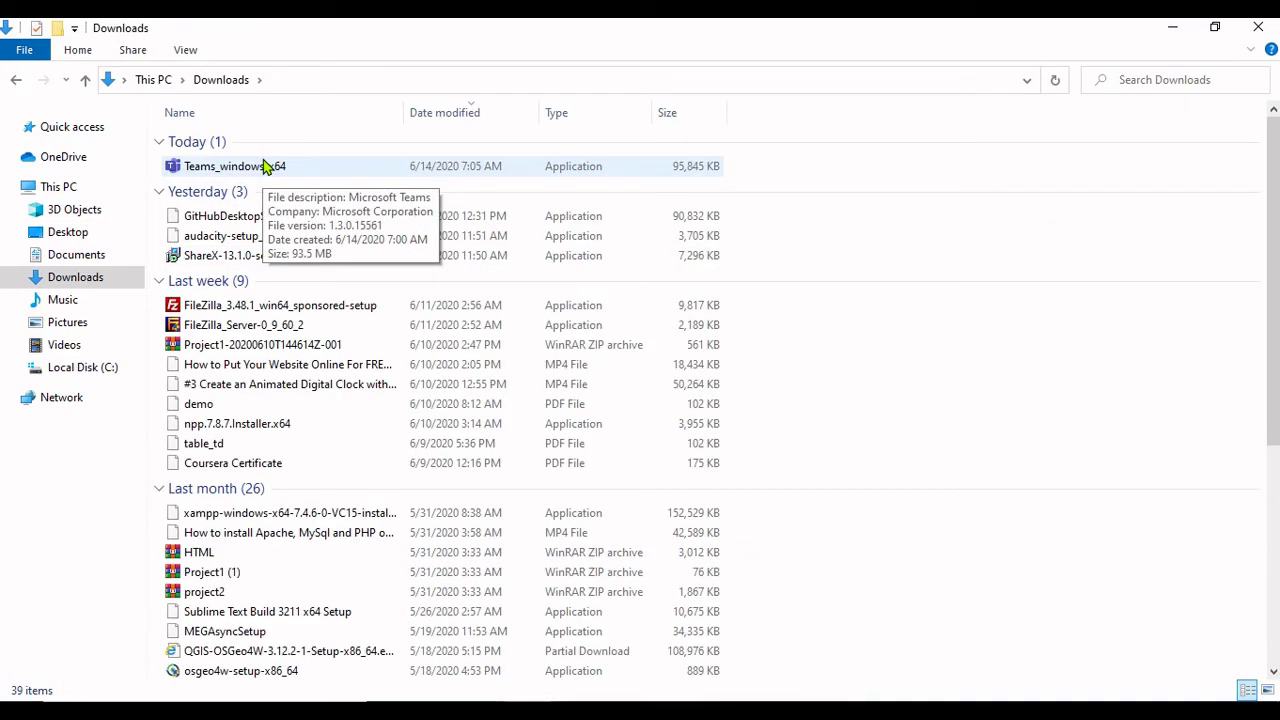
{"action": "double_click", "coordinate": [214, 175]}
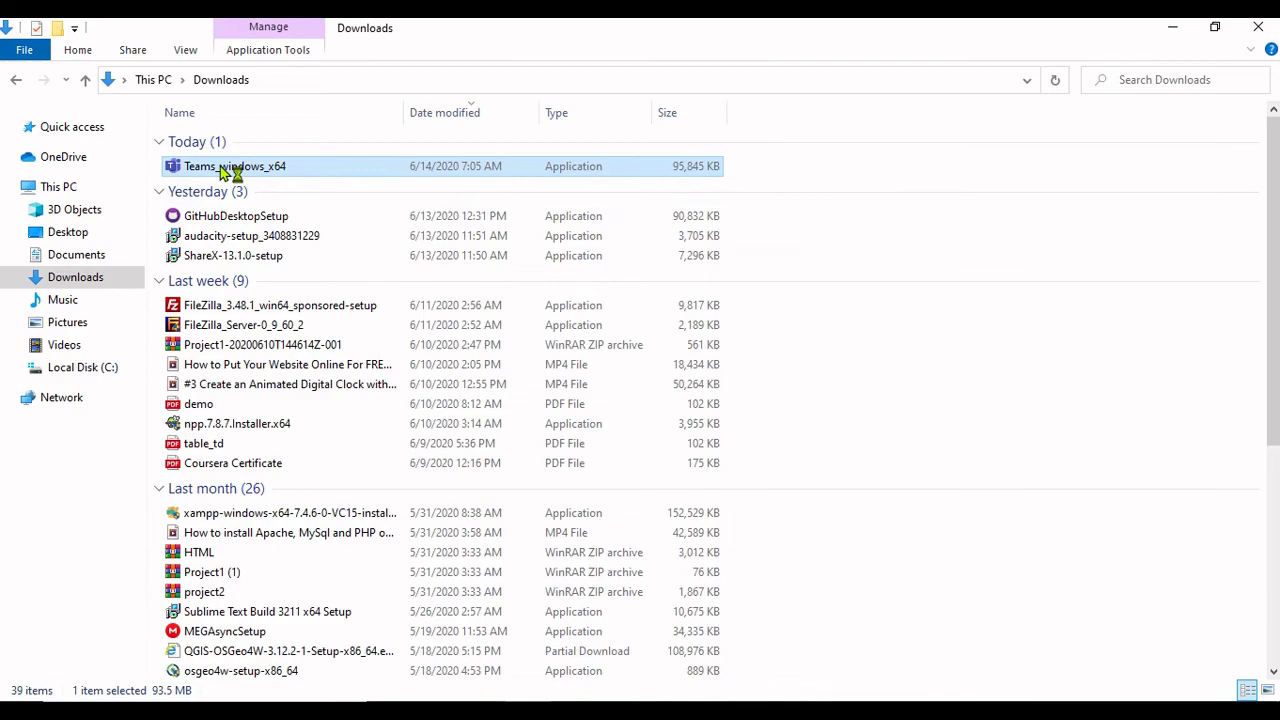
Step: Enter the school account's e-mail address in the Teams sign-in address box
{"action": "left_click", "coordinate": [1175, 28]}
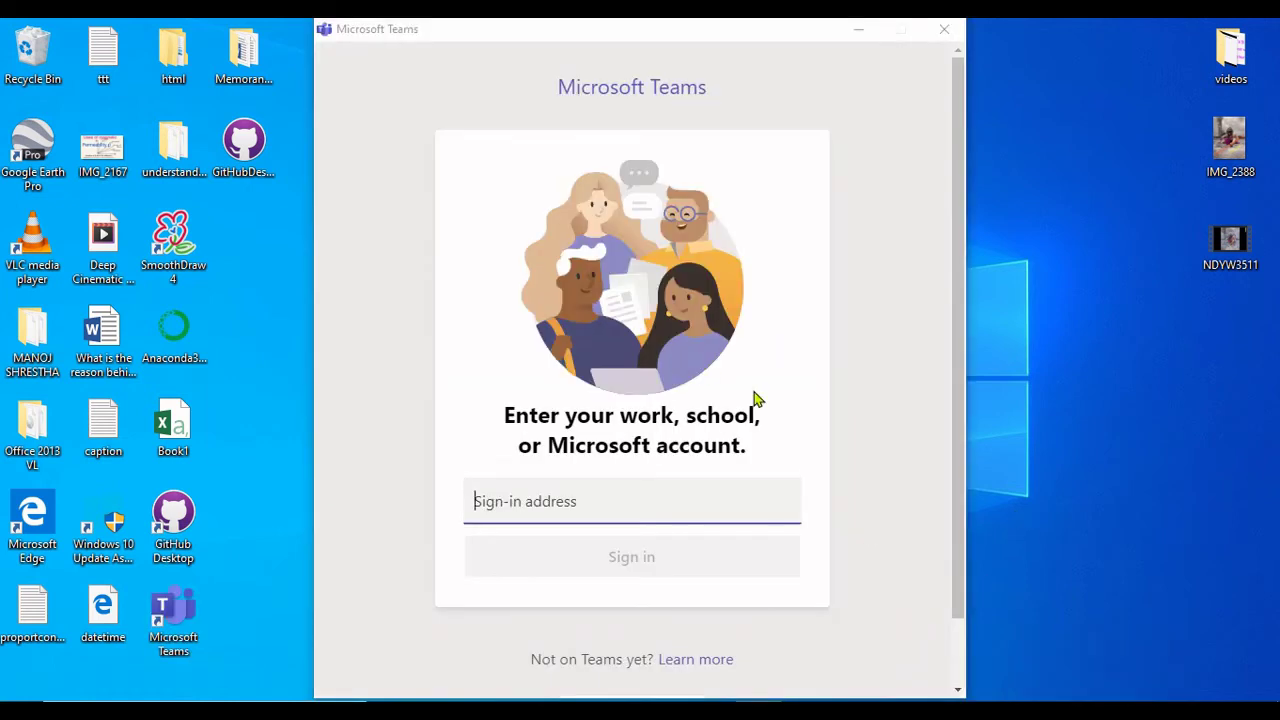
{"action": "scroll", "coordinate": [757, 400], "scroll_direction": "down", "scroll_amount": 1}
{"action": "scroll", "coordinate": [640, 463], "scroll_direction": "up", "scroll_amount": 1}
{"action": "left_click", "coordinate": [897, 40]}
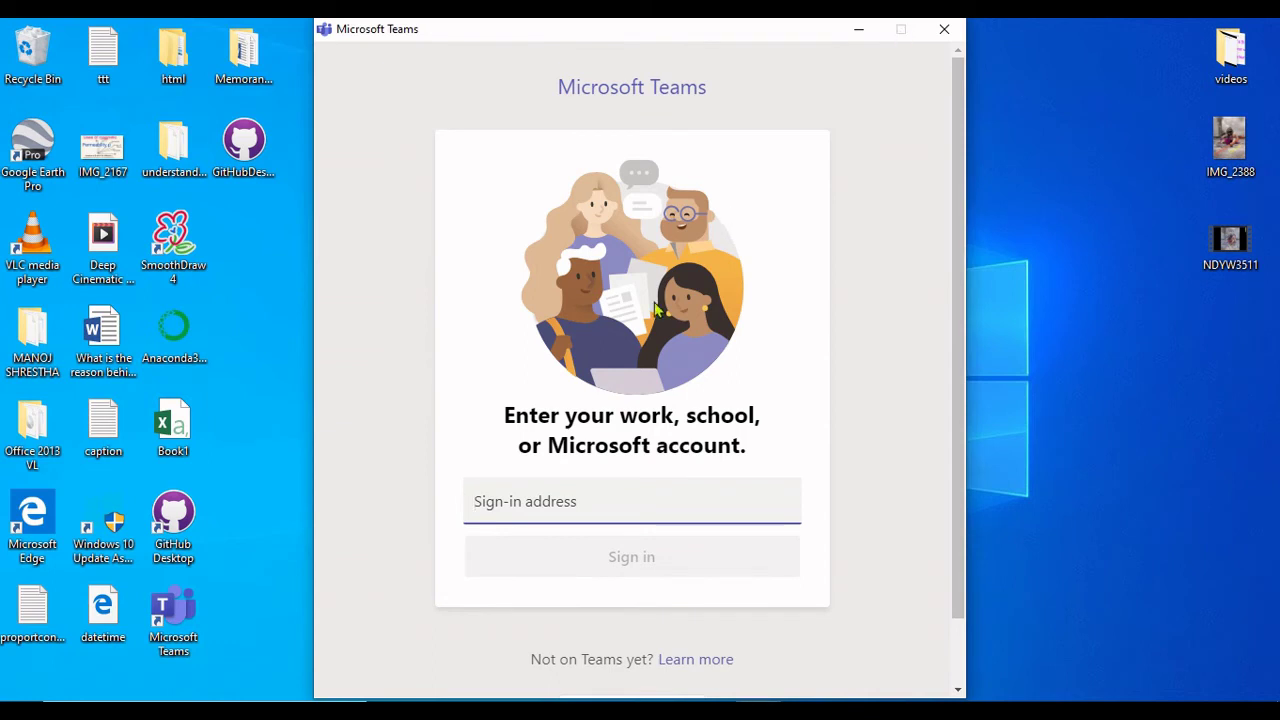
{"action": "scroll", "coordinate": [548, 510], "scroll_direction": "down", "scroll_amount": 1}
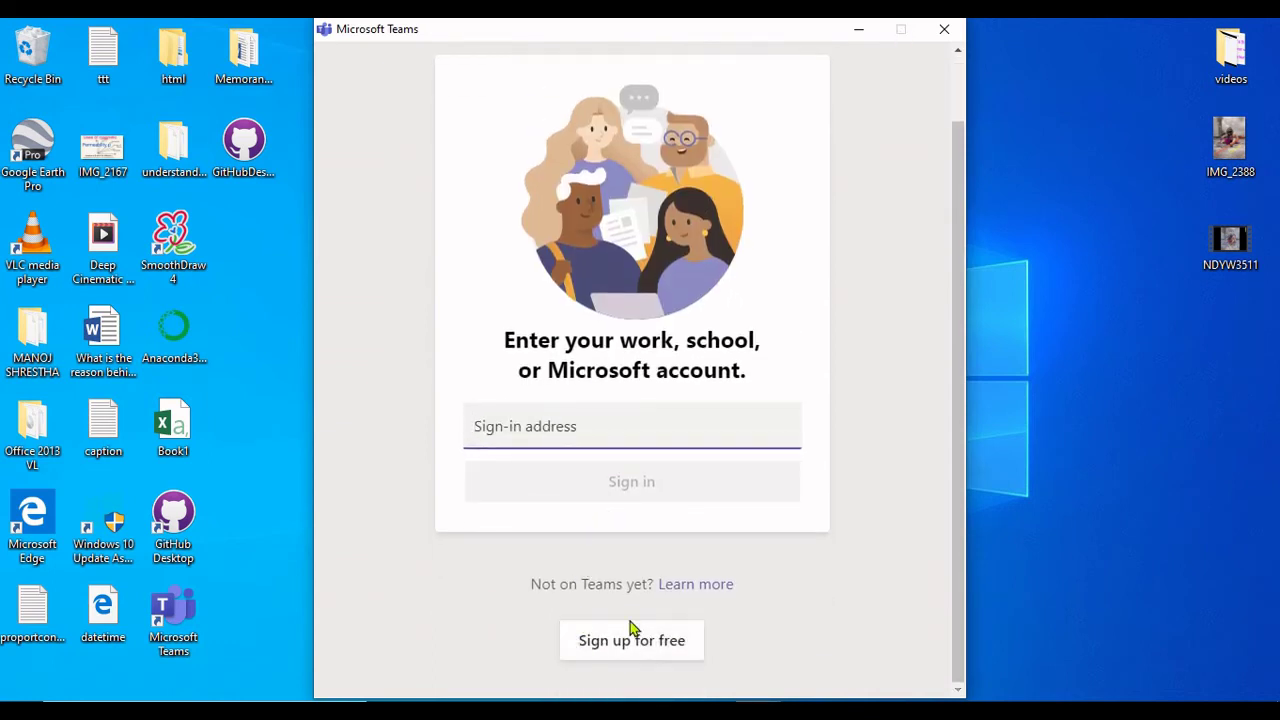
{"action": "left_click", "coordinate": [508, 430]}
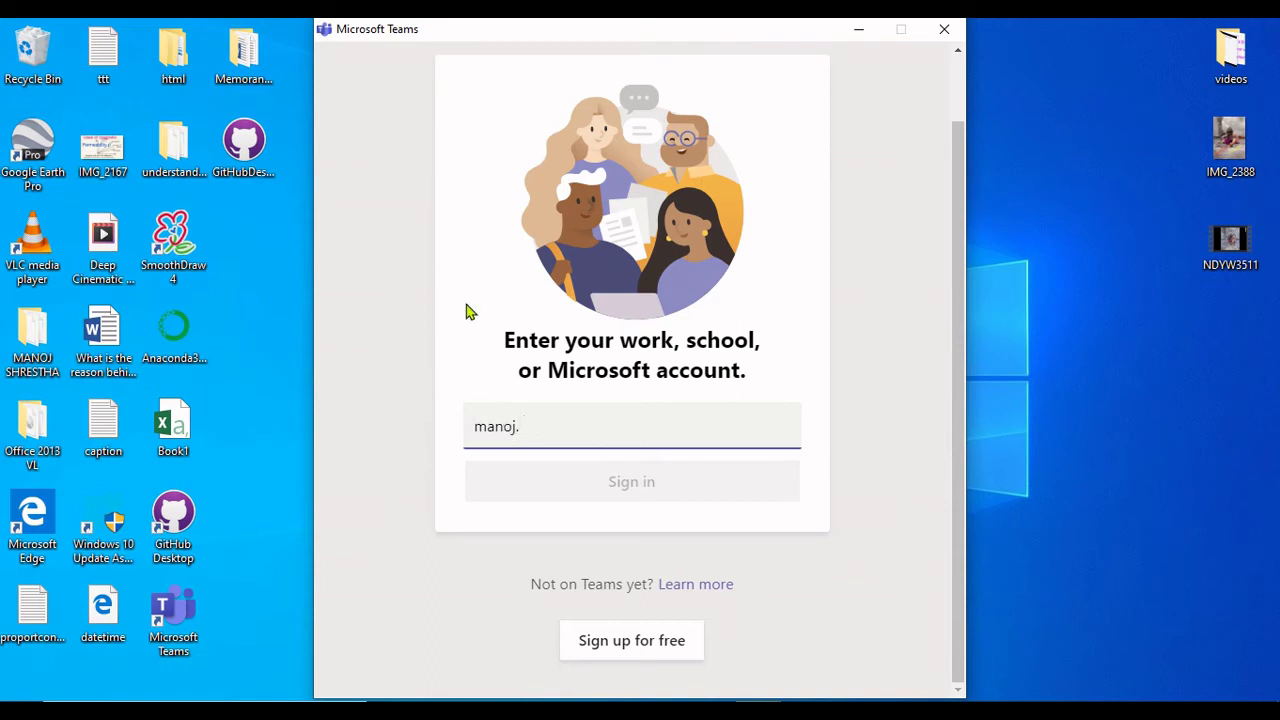
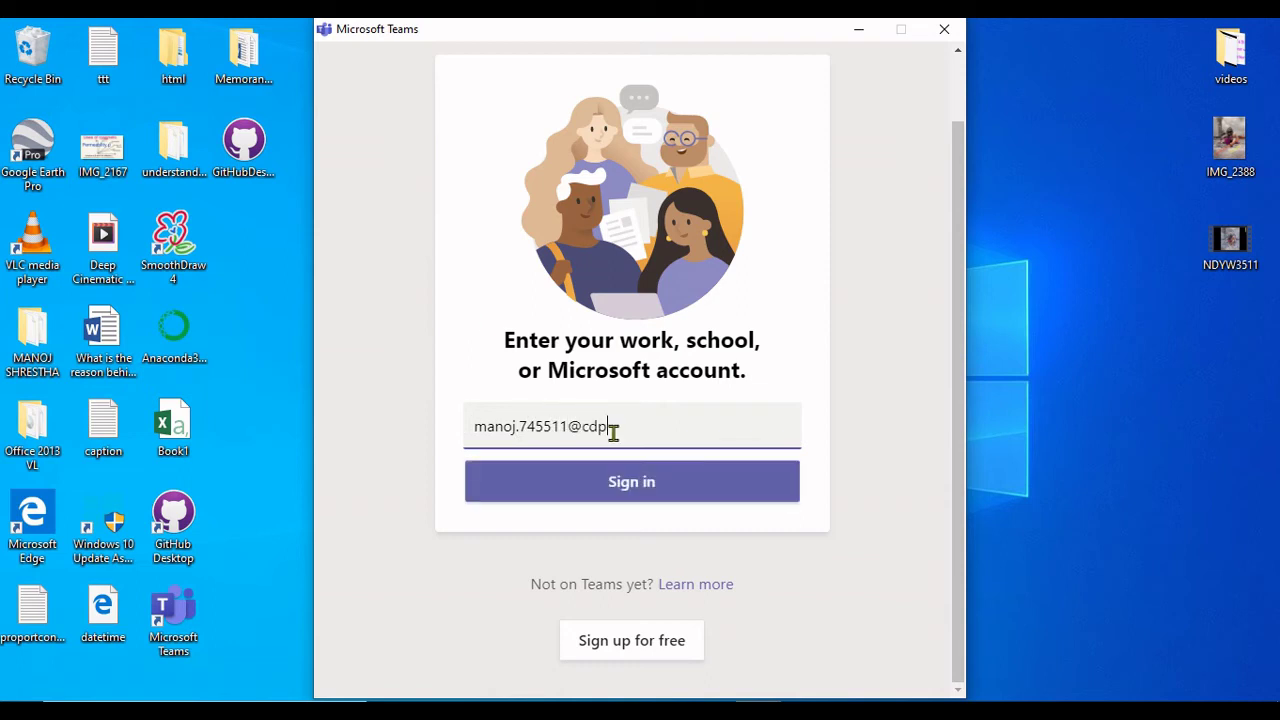
Step: Submit the sign-in address, then enter the account password and sign in
{"action": "left_click", "coordinate": [636, 494]}
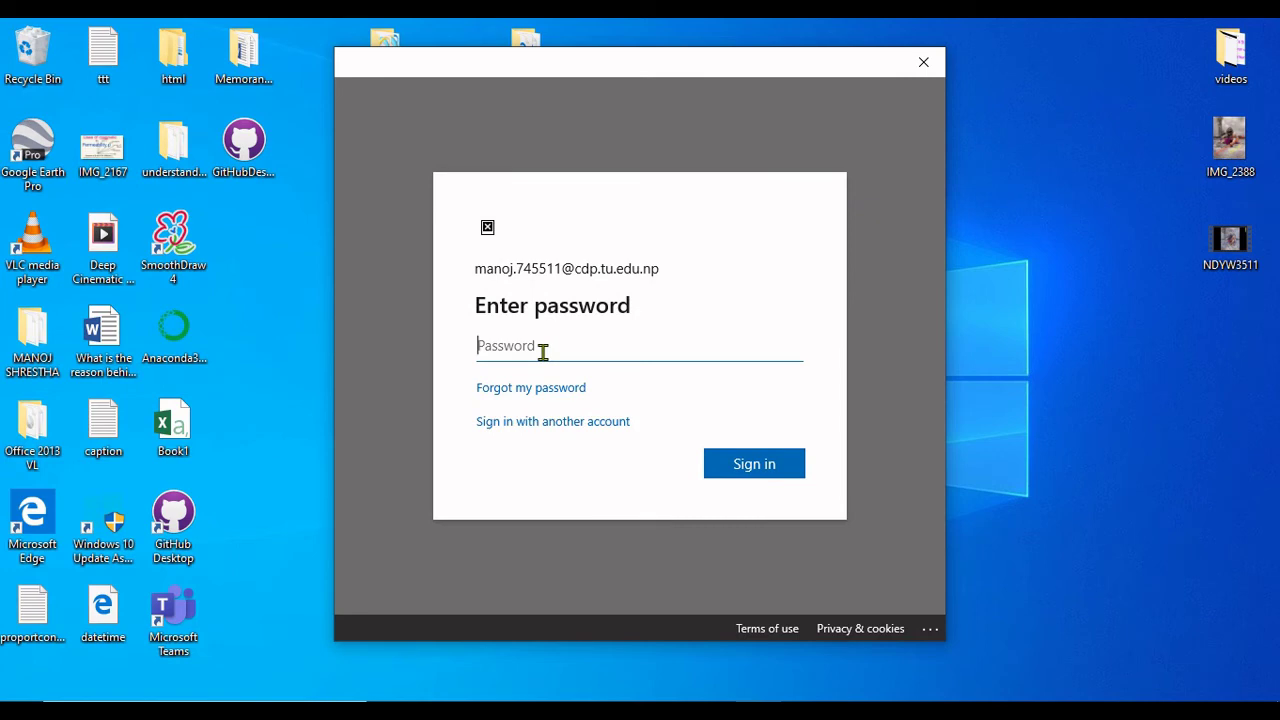
{"action": "type", "text": "********"}
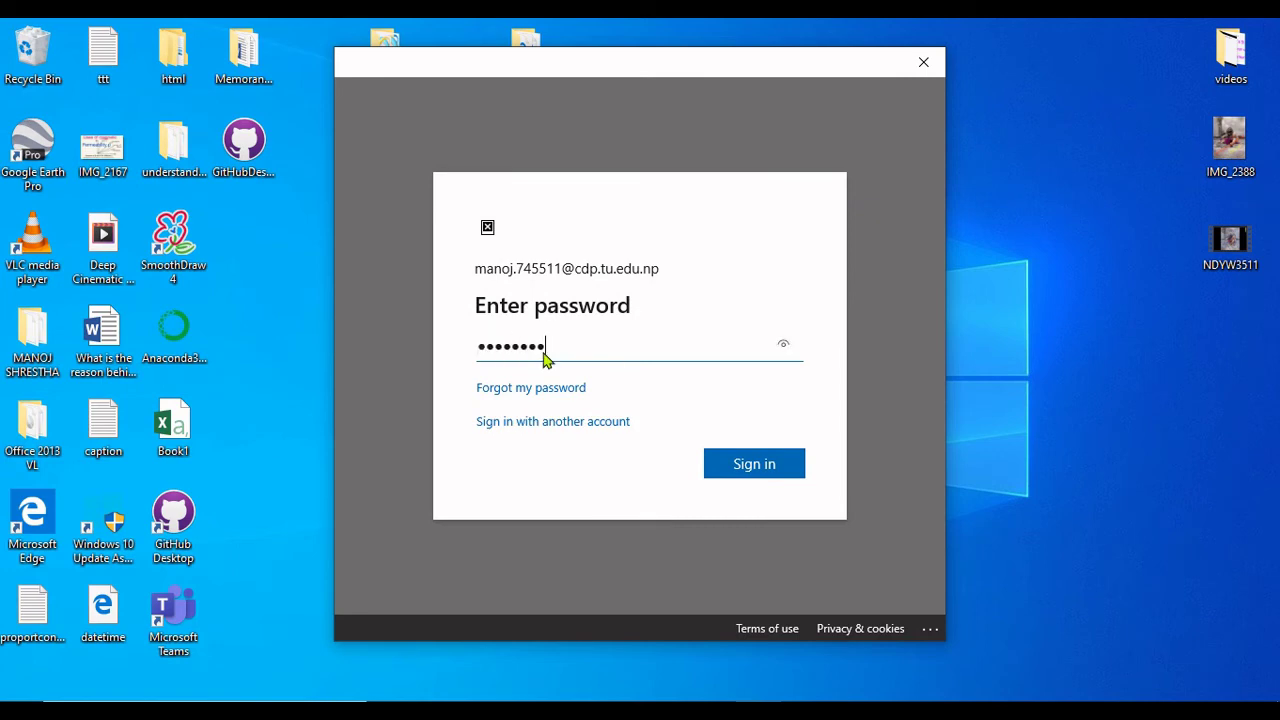
{"action": "type", "text": "****"}
{"action": "left_click", "coordinate": [743, 466]}
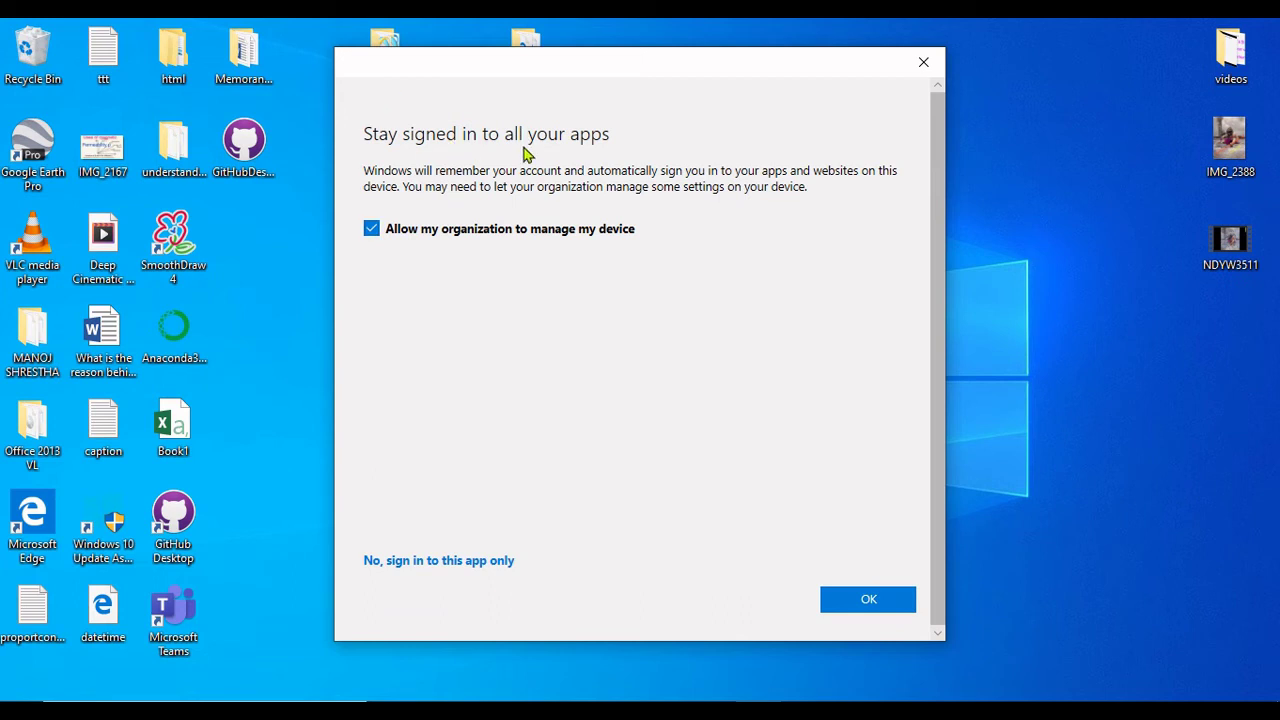
Step: Confirm with organization device management allowed, then choose Done to launch Teams
{"action": "left_click", "coordinate": [843, 599]}
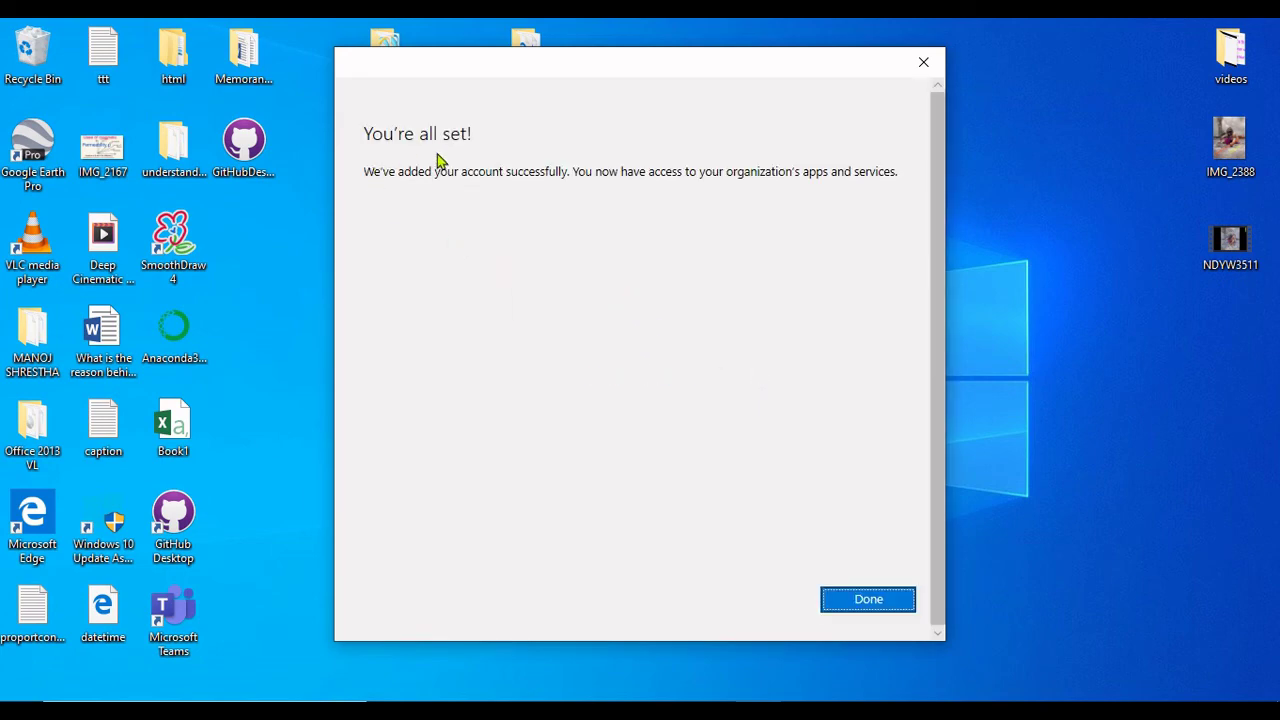
{"action": "left_click", "coordinate": [872, 605]}
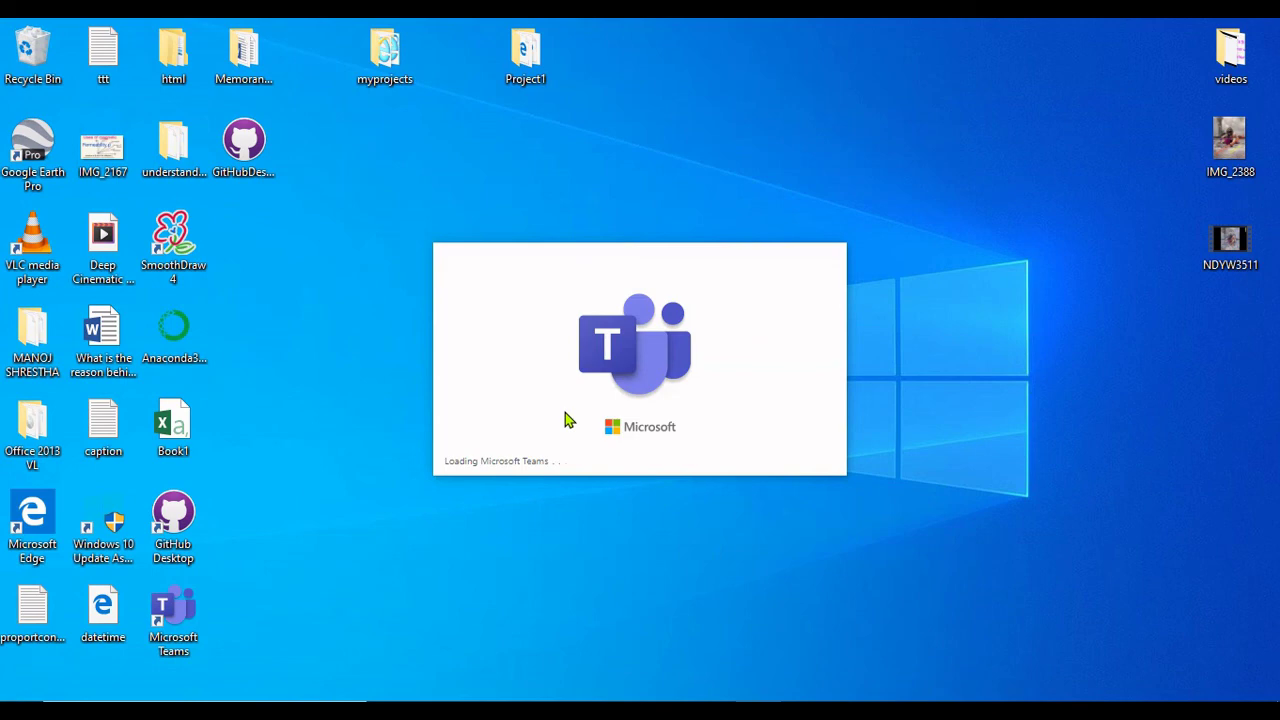